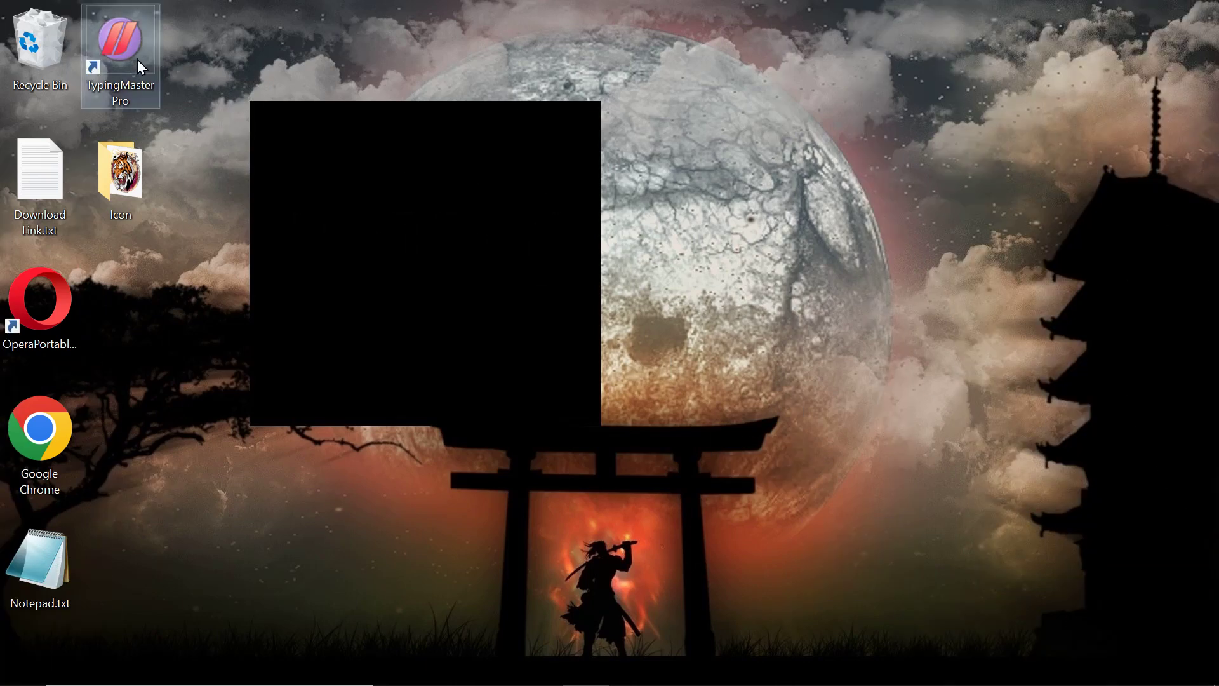
Stack the TypingMaster Pro shortcut above the Icon folder in the desktop's centre-left area.
{"action": "left_click_drag", "start_coordinate": [130, 57], "coordinate": [151, 81]}
{"action": "left_click_drag", "start_coordinate": [292, 183], "coordinate": [292, 184]}
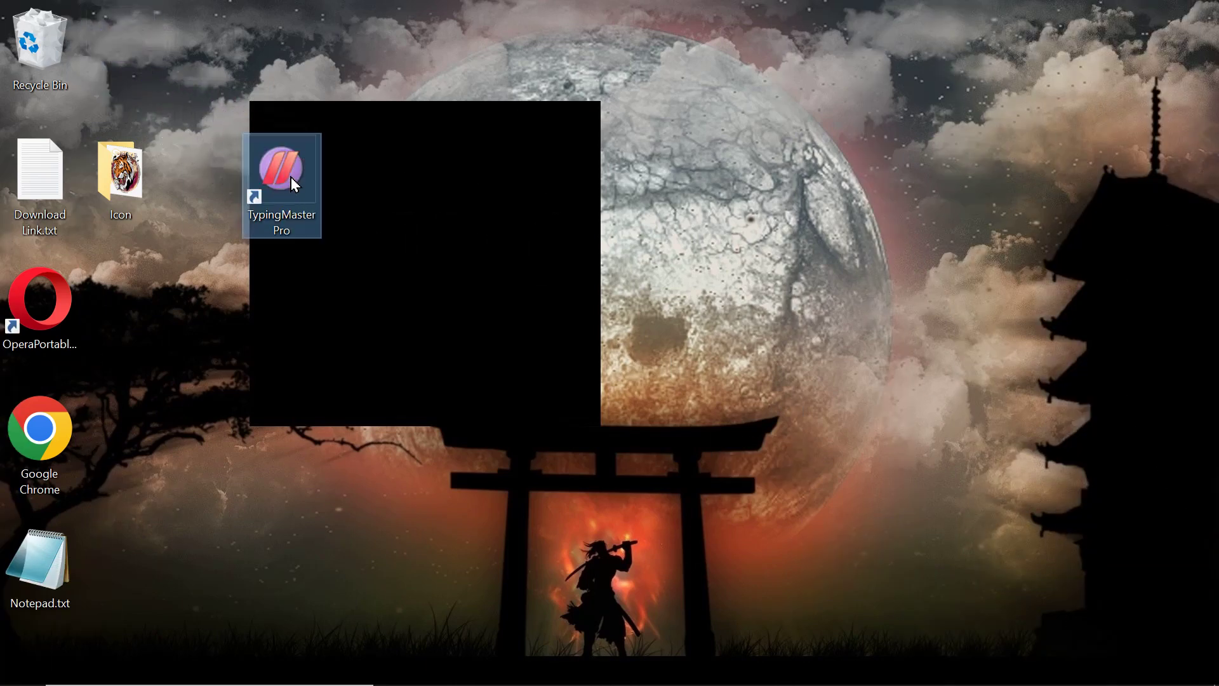
{"action": "left_click_drag", "start_coordinate": [120, 187], "coordinate": [279, 296]}
{"action": "left_click", "coordinate": [366, 225]}
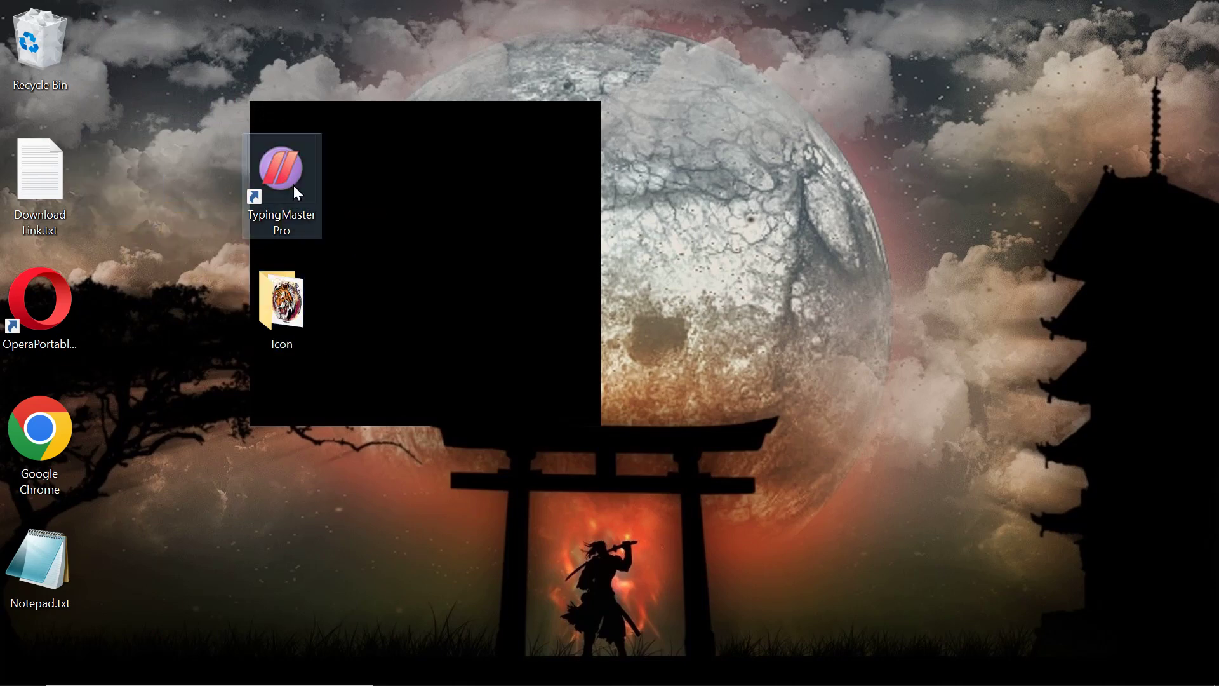
{"action": "double_click", "coordinate": [289, 178]}
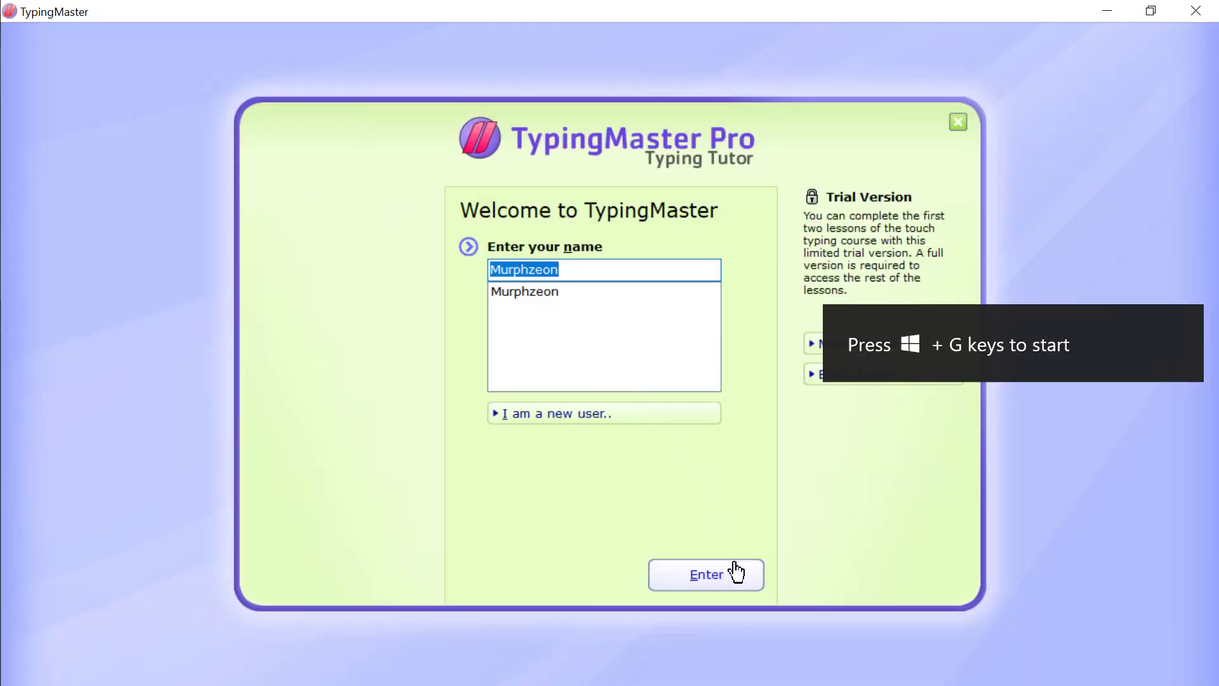
{"action": "left_click", "coordinate": [736, 572]}
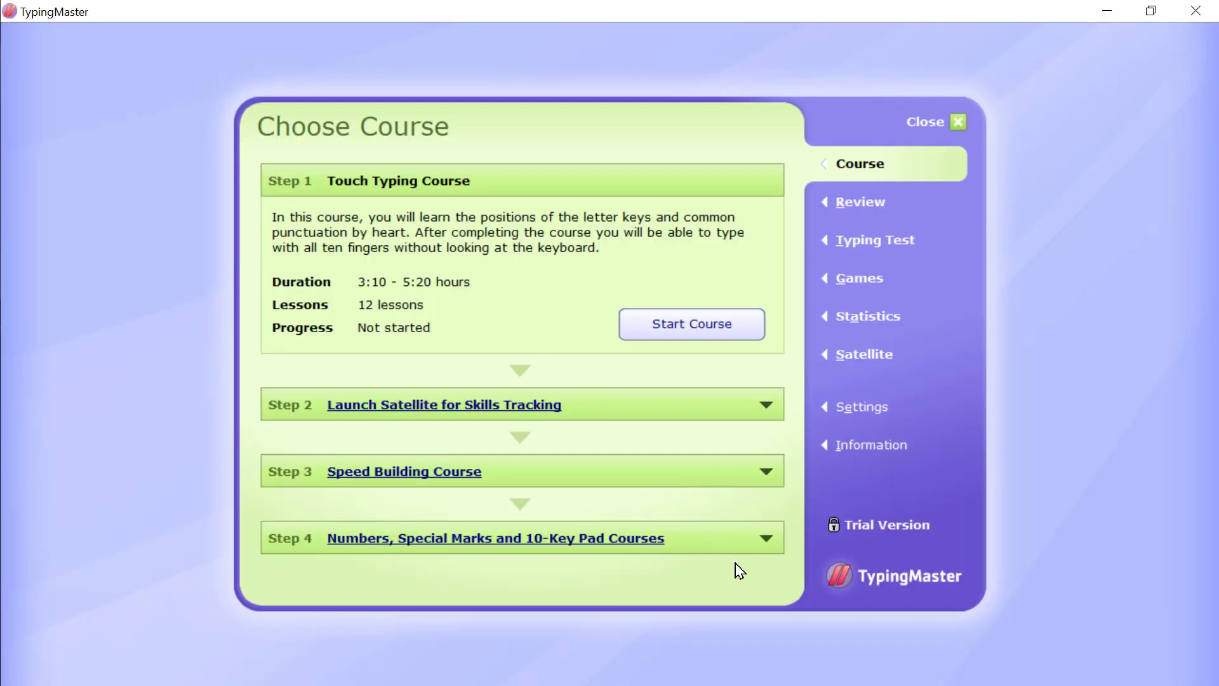
{"action": "left_click", "coordinate": [875, 246]}
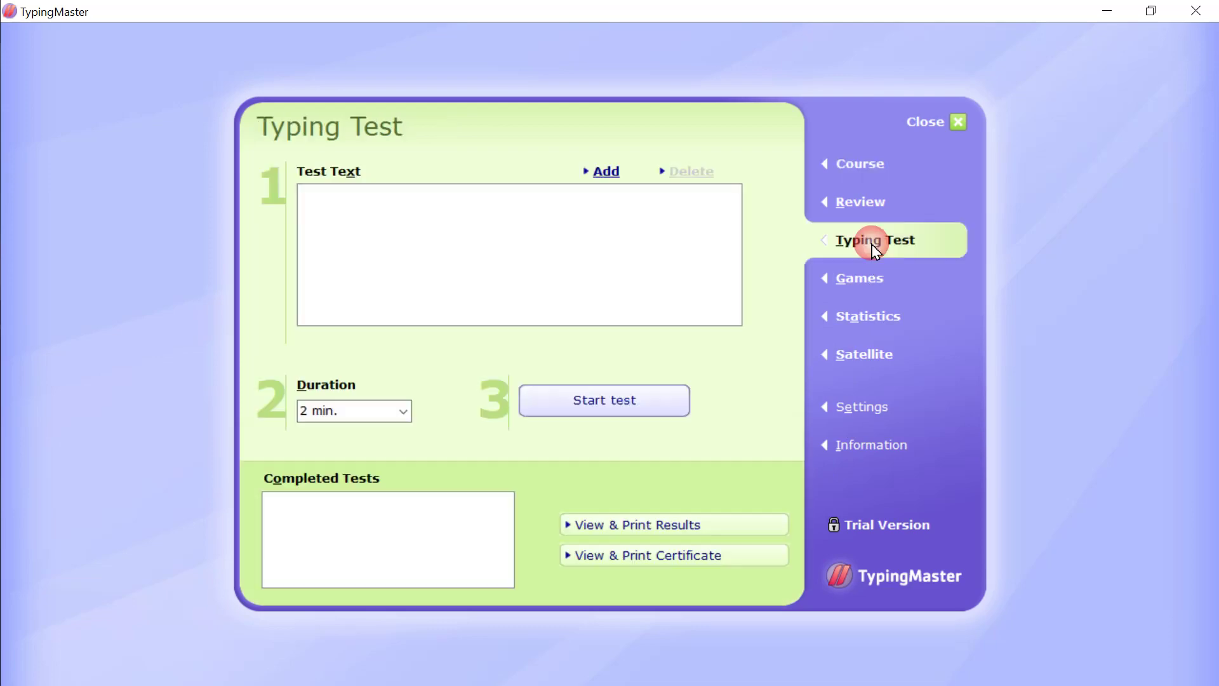
{"action": "left_click", "coordinate": [1196, 12]}
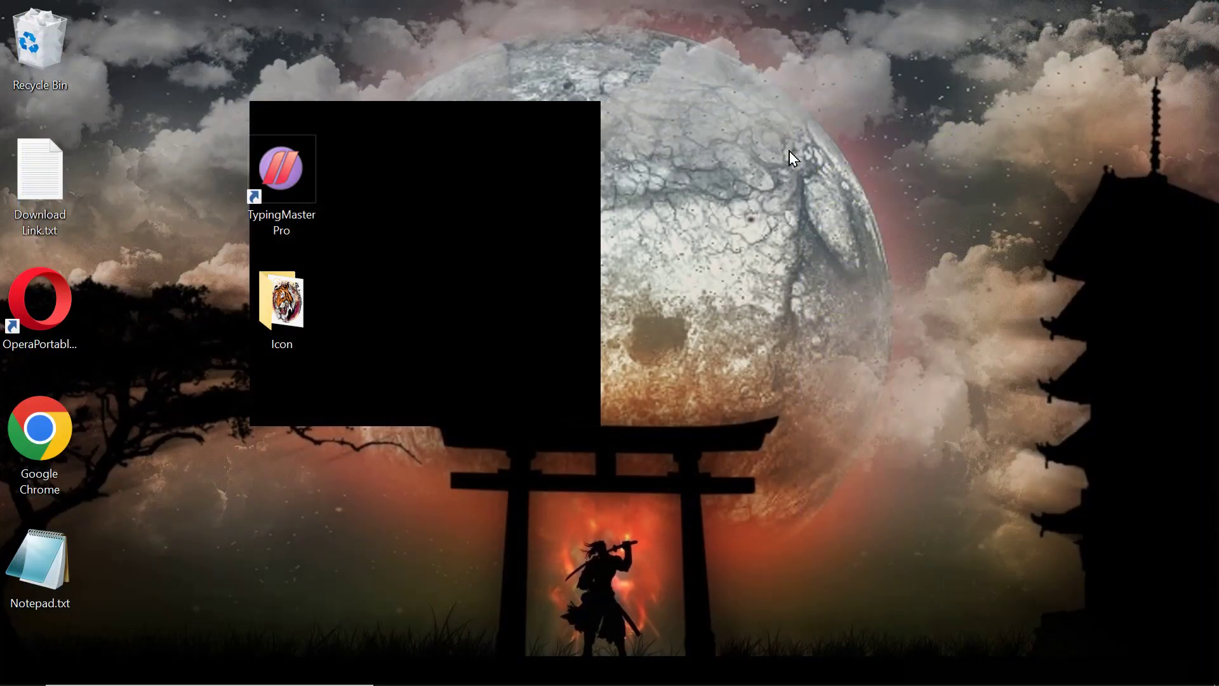
{"action": "right_click", "coordinate": [287, 163]}
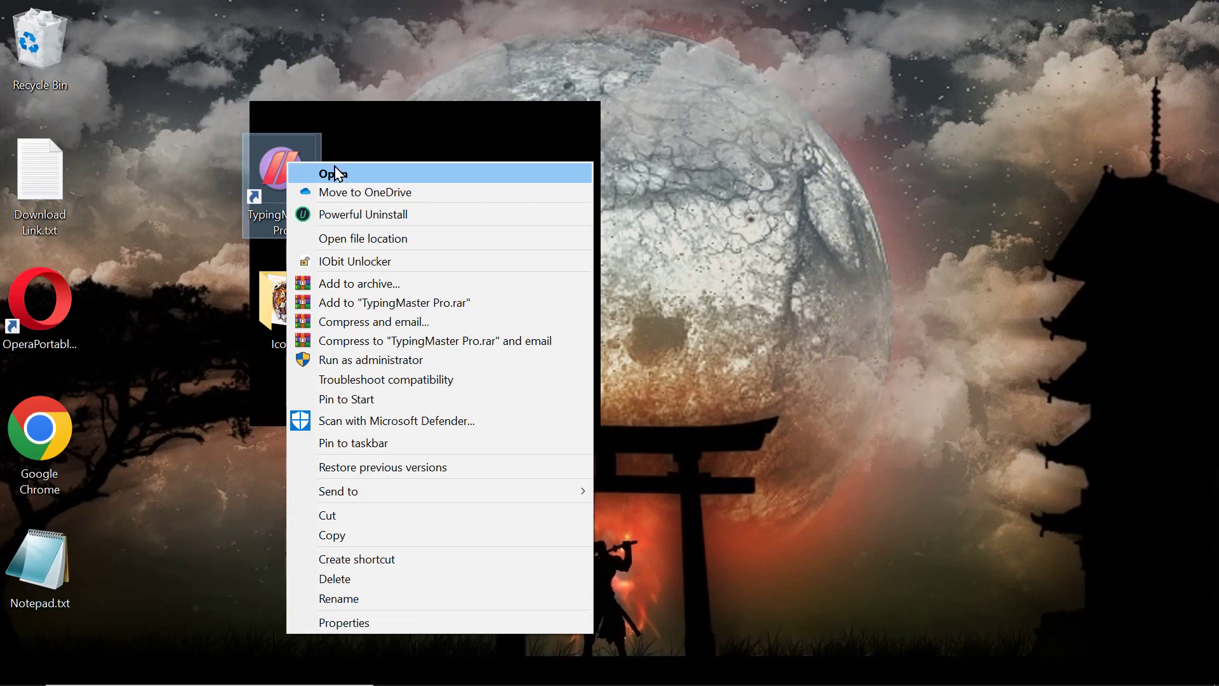
{"action": "left_click", "coordinate": [383, 238]}
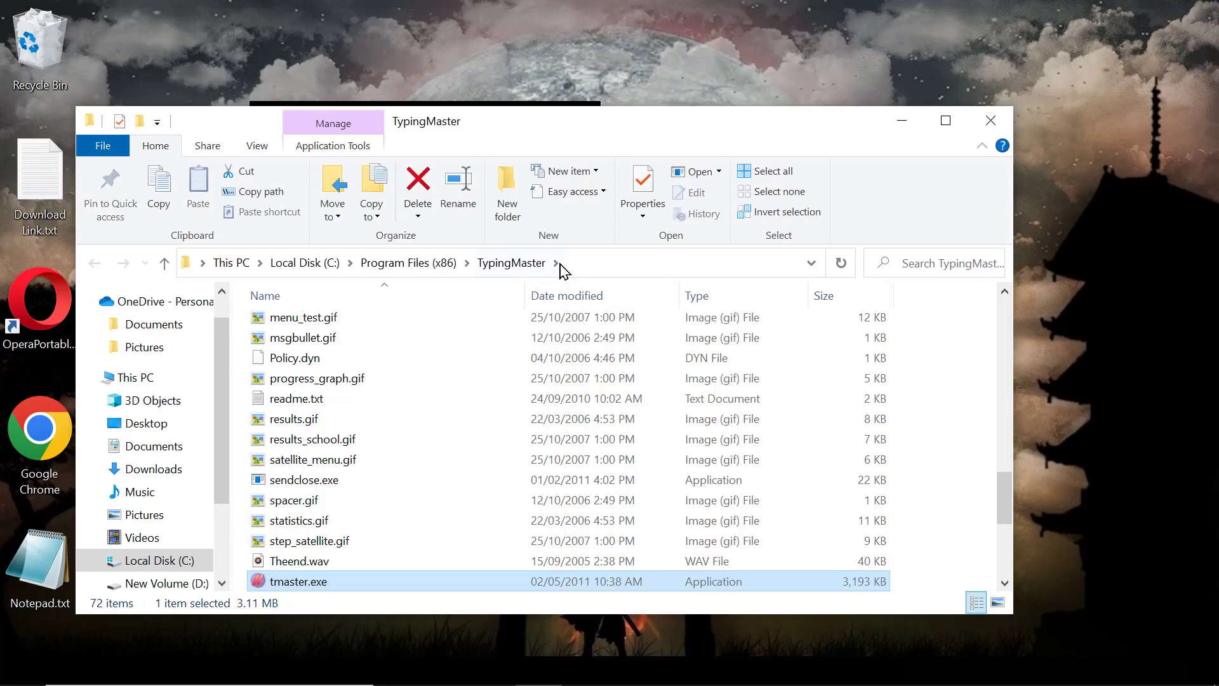
{"action": "scroll", "coordinate": [578, 438], "scroll_direction": "down", "scroll_amount": 2}
{"action": "scroll", "coordinate": [578, 438], "scroll_direction": "down", "scroll_amount": 1}
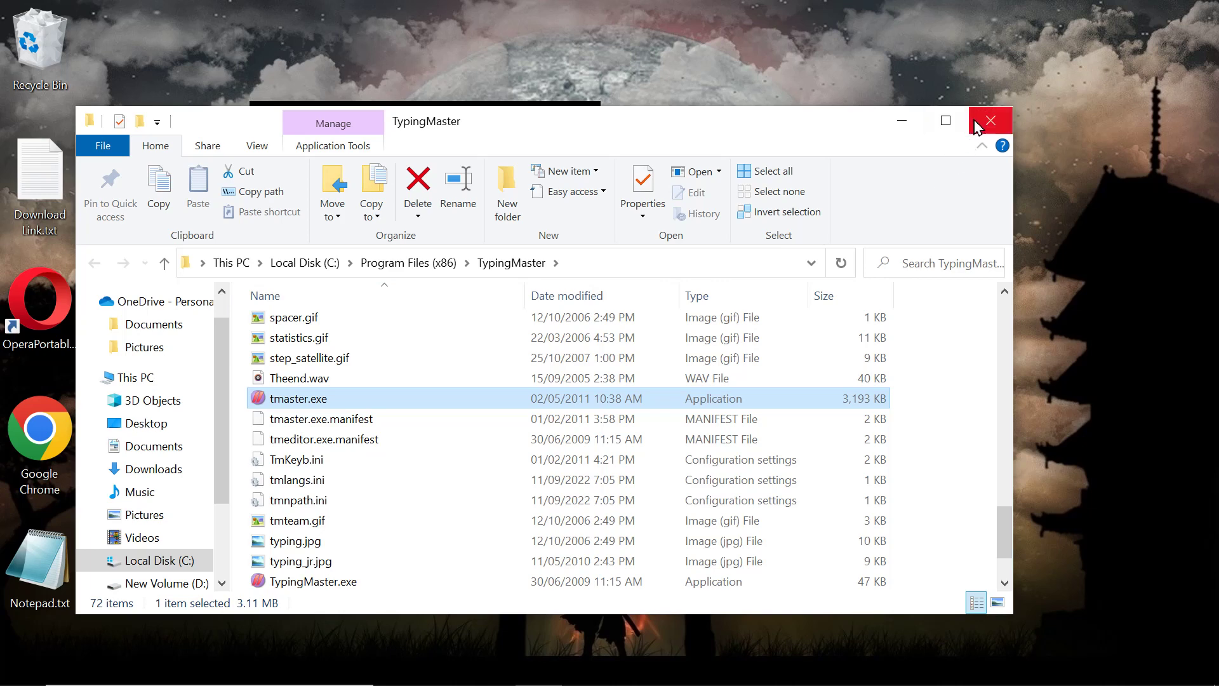
{"action": "left_click", "coordinate": [982, 126]}
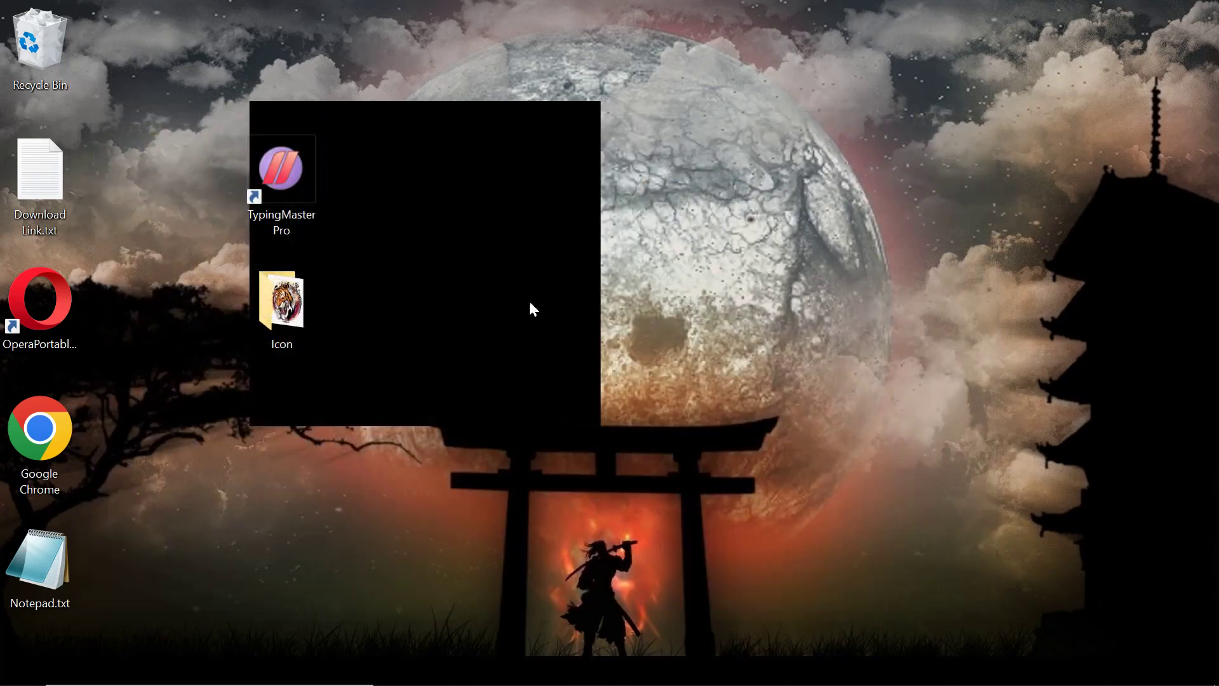
Open Download Link.txt in Notepad and copy the tinyurl link it contains.
{"action": "left_click", "coordinate": [42, 178]}
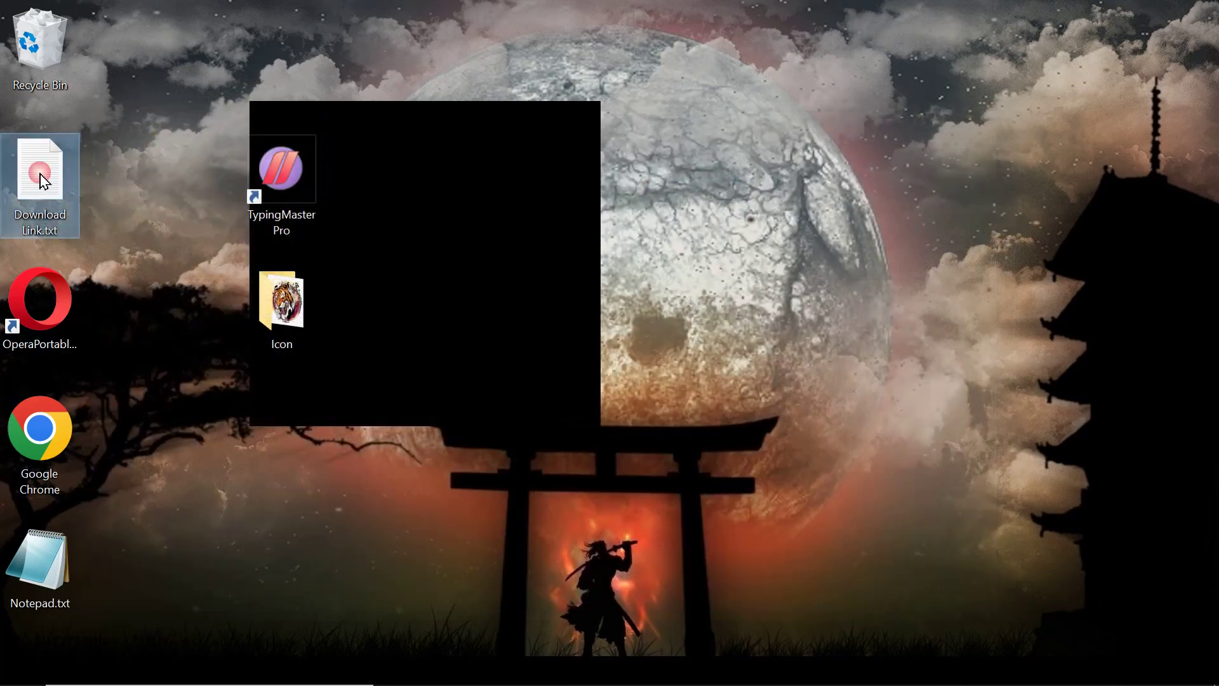
{"action": "double_click", "coordinate": [42, 177]}
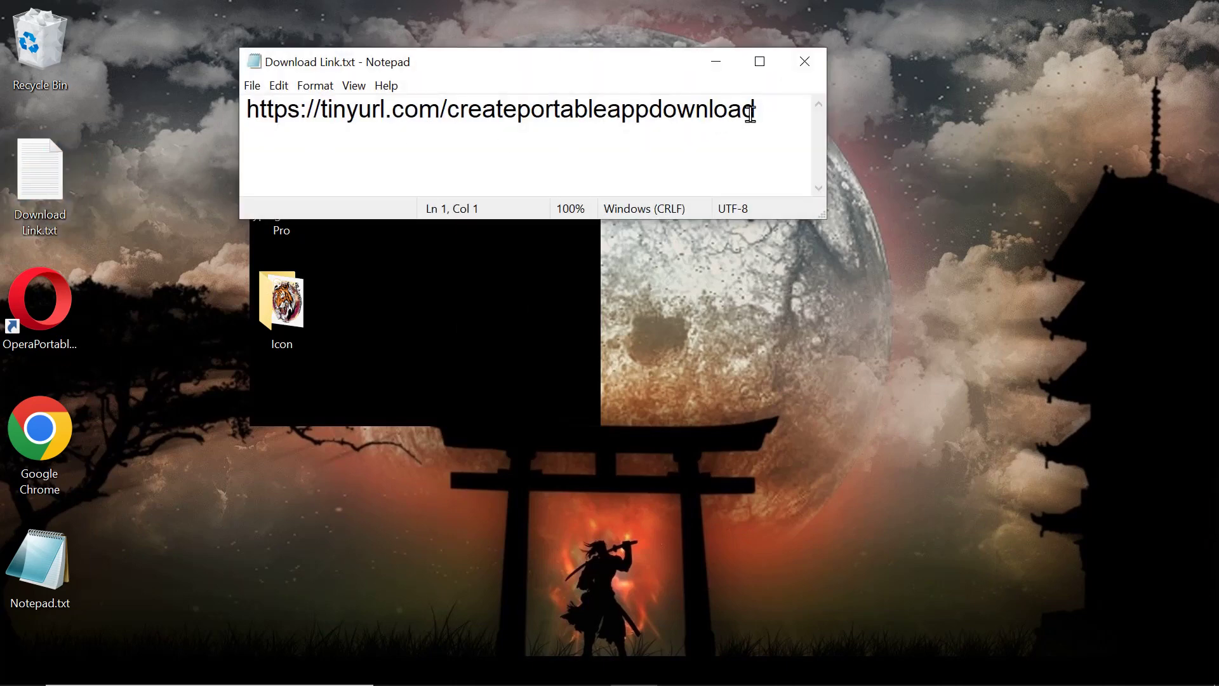
{"action": "left_click_drag", "start_coordinate": [751, 113], "coordinate": [228, 109]}
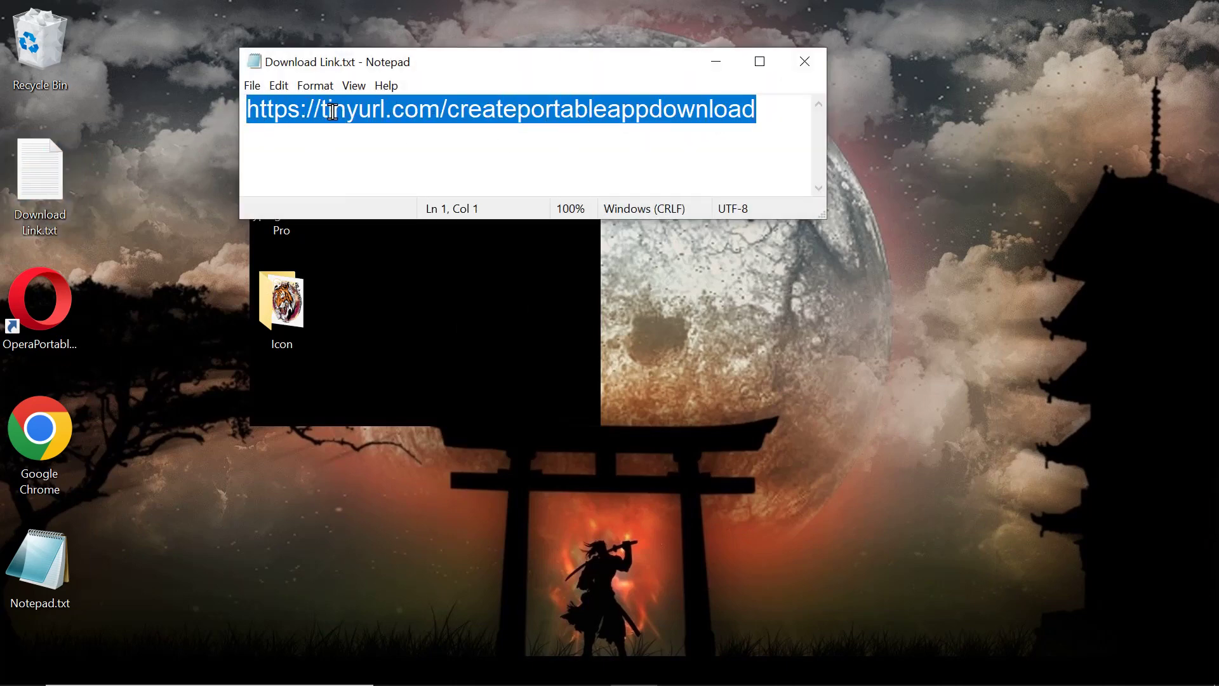
{"action": "right_click", "coordinate": [332, 112]}
{"action": "left_click", "coordinate": [385, 165]}
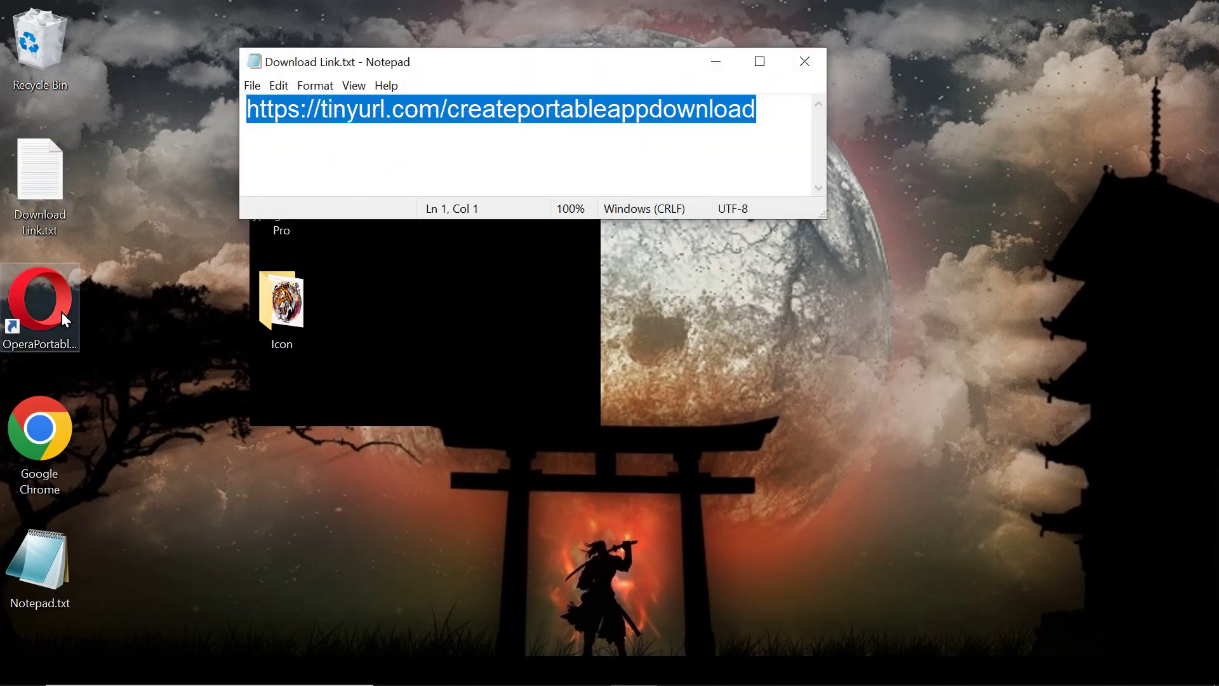
{"action": "double_click", "coordinate": [63, 311]}
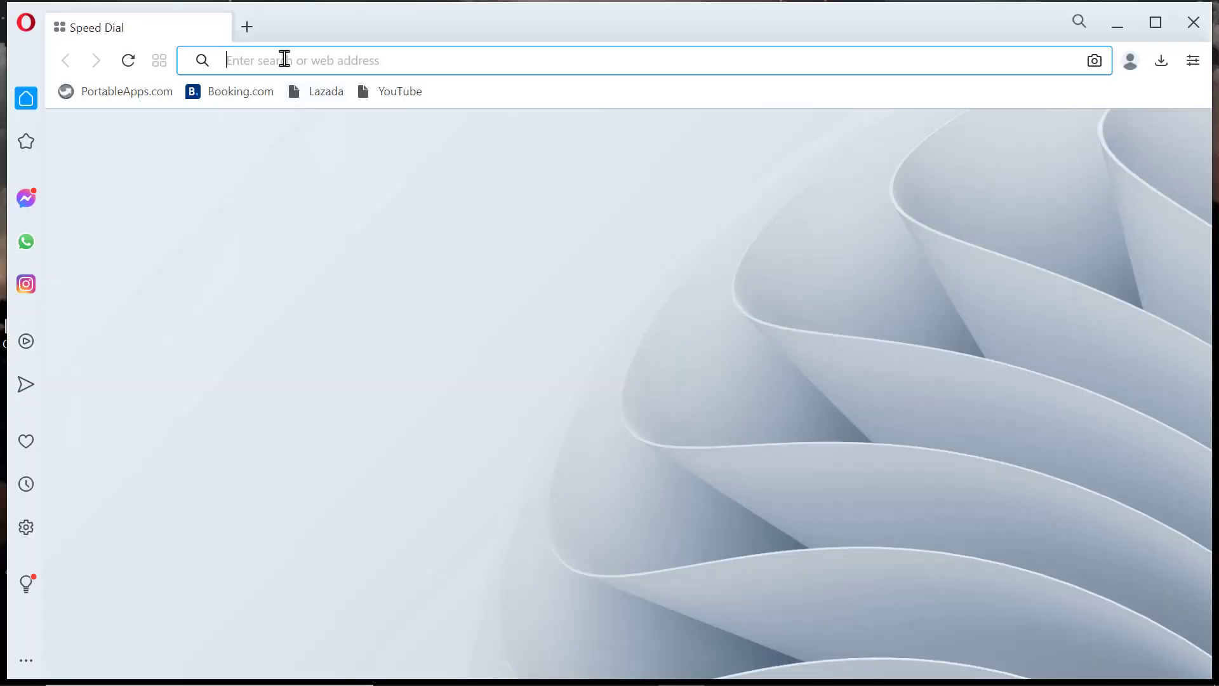
Paste the tinyurl link into Opera, save Version 2.8 Portable Make SFX.rar, and close Opera.
{"action": "right_click", "coordinate": [285, 59]}
{"action": "left_click", "coordinate": [345, 155]}
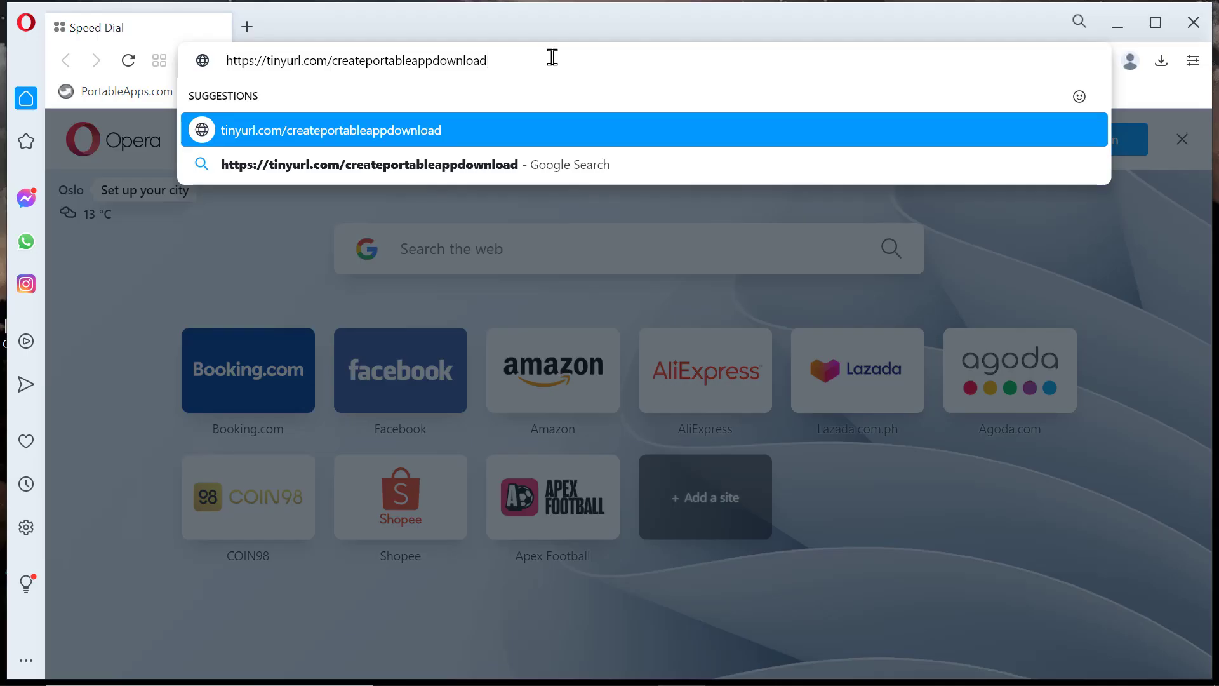
{"action": "key", "text": "Return"}
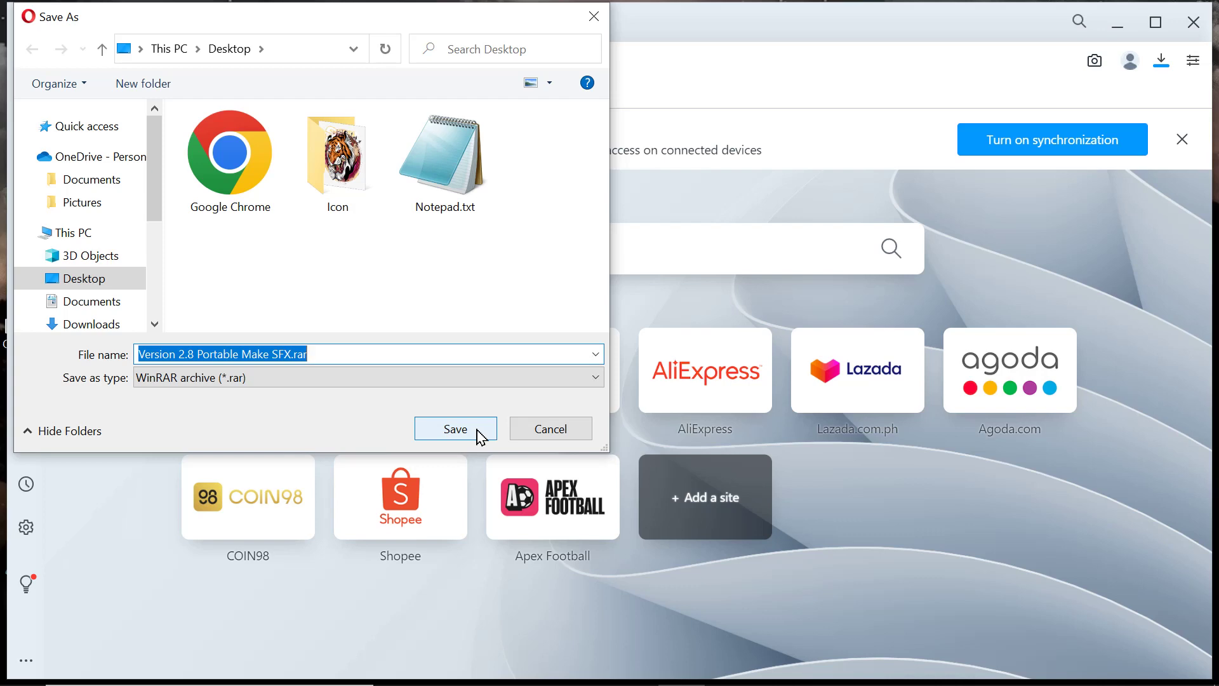
{"action": "left_click", "coordinate": [479, 430]}
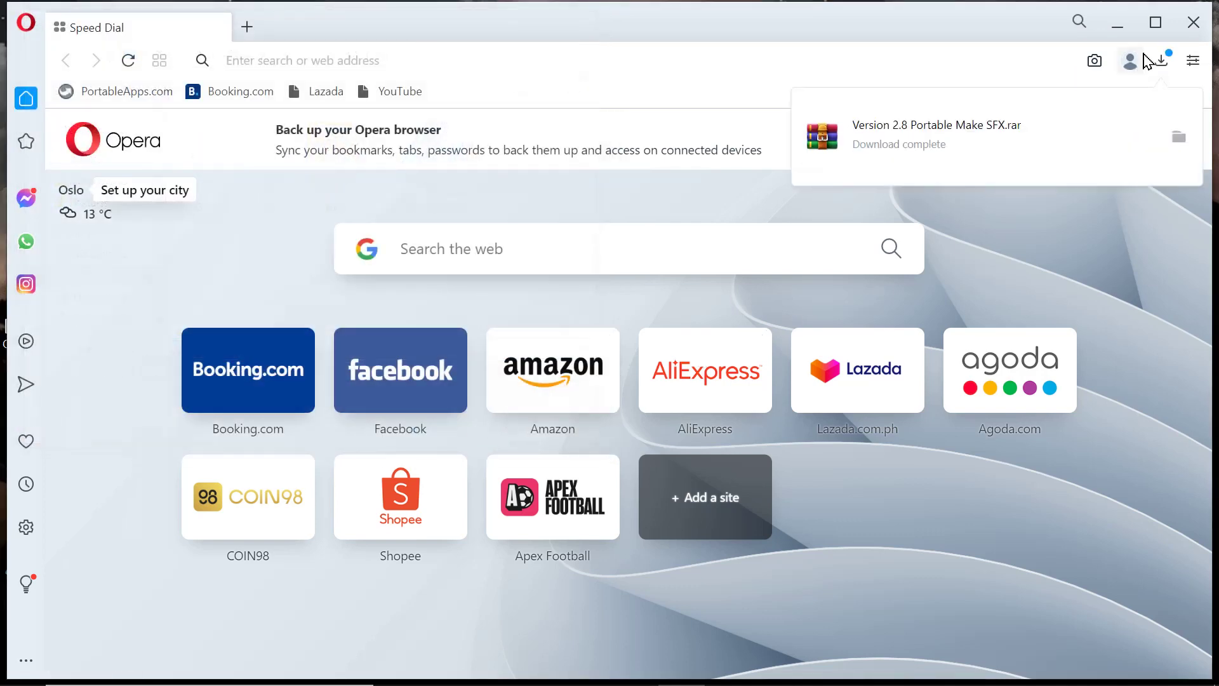
{"action": "left_click", "coordinate": [1193, 28]}
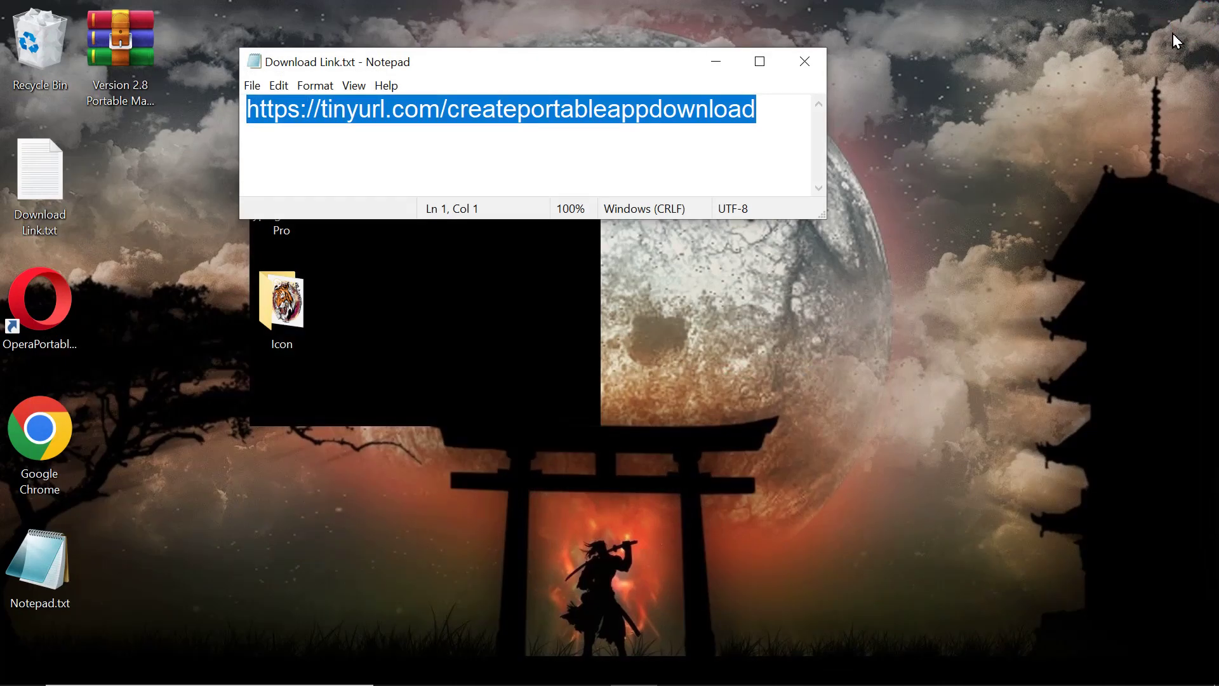
Close Notepad, extract the .rar here, and launch Make SFX 2.8.exe from the extracted folder.
{"action": "left_click", "coordinate": [805, 63]}
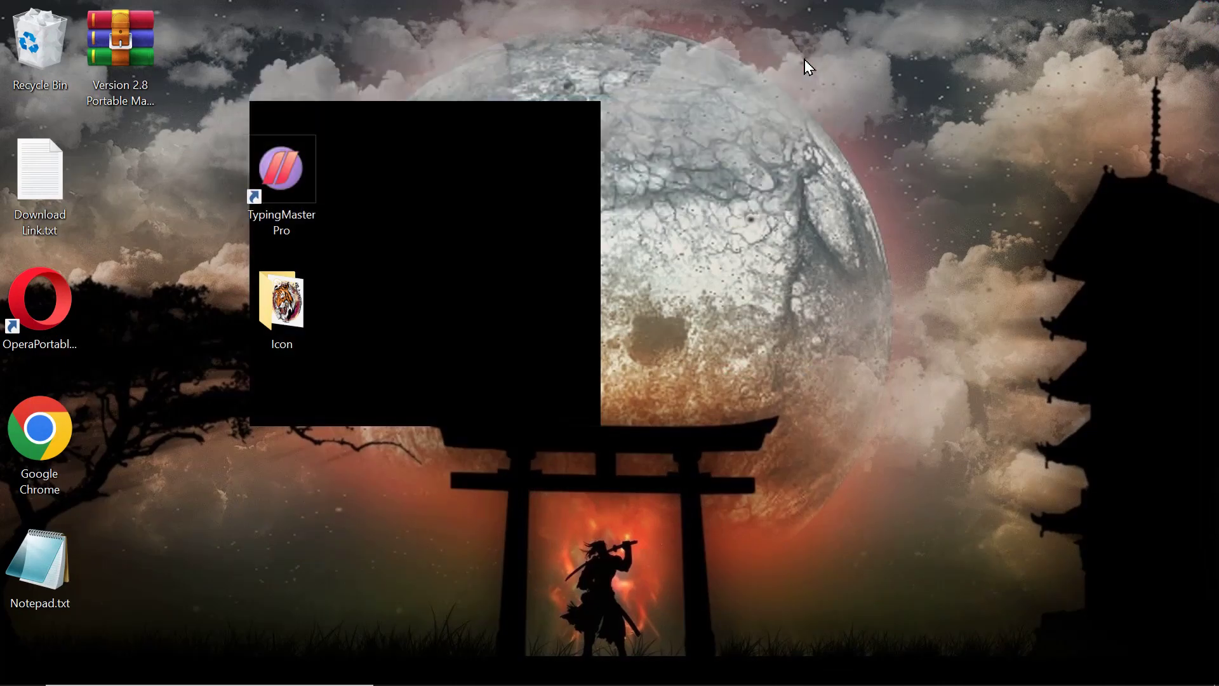
{"action": "right_click", "coordinate": [127, 43]}
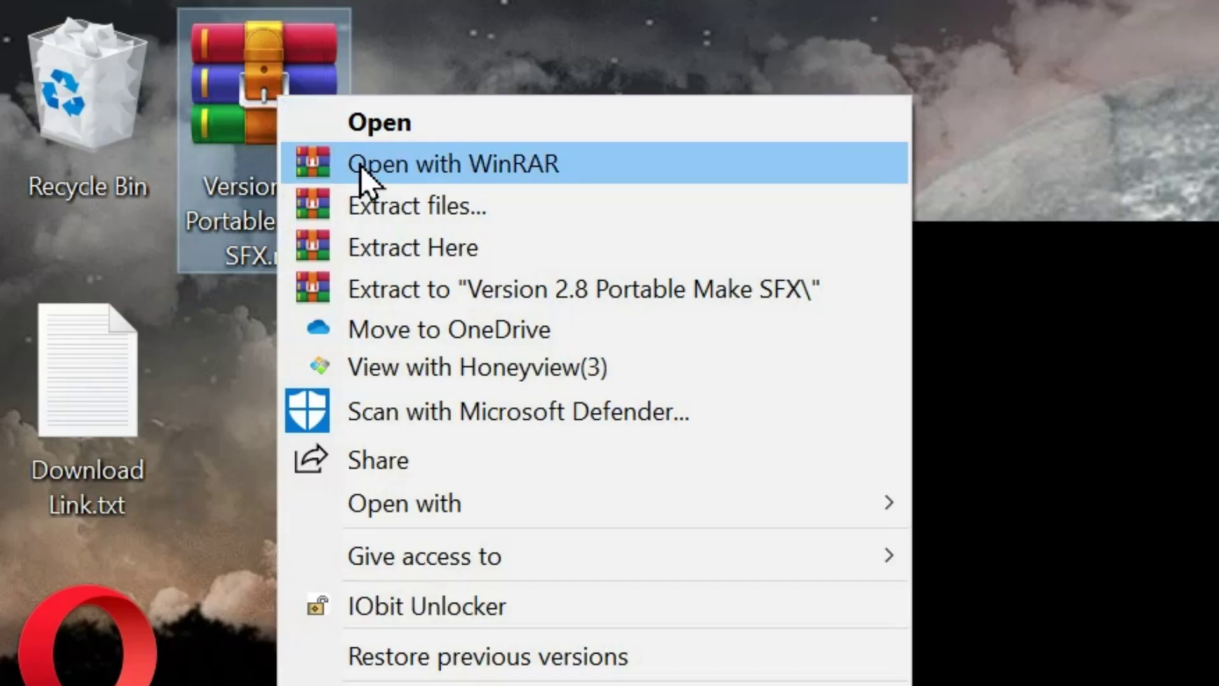
{"action": "left_click", "coordinate": [435, 251]}
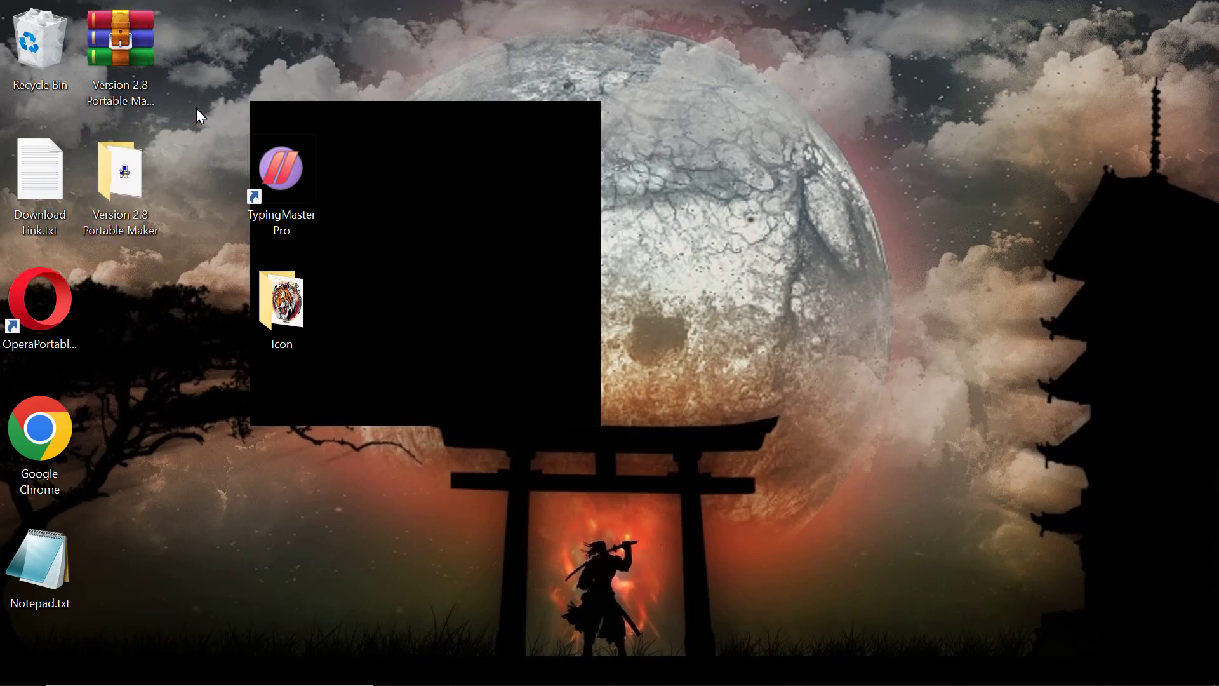
{"action": "double_click", "coordinate": [124, 208]}
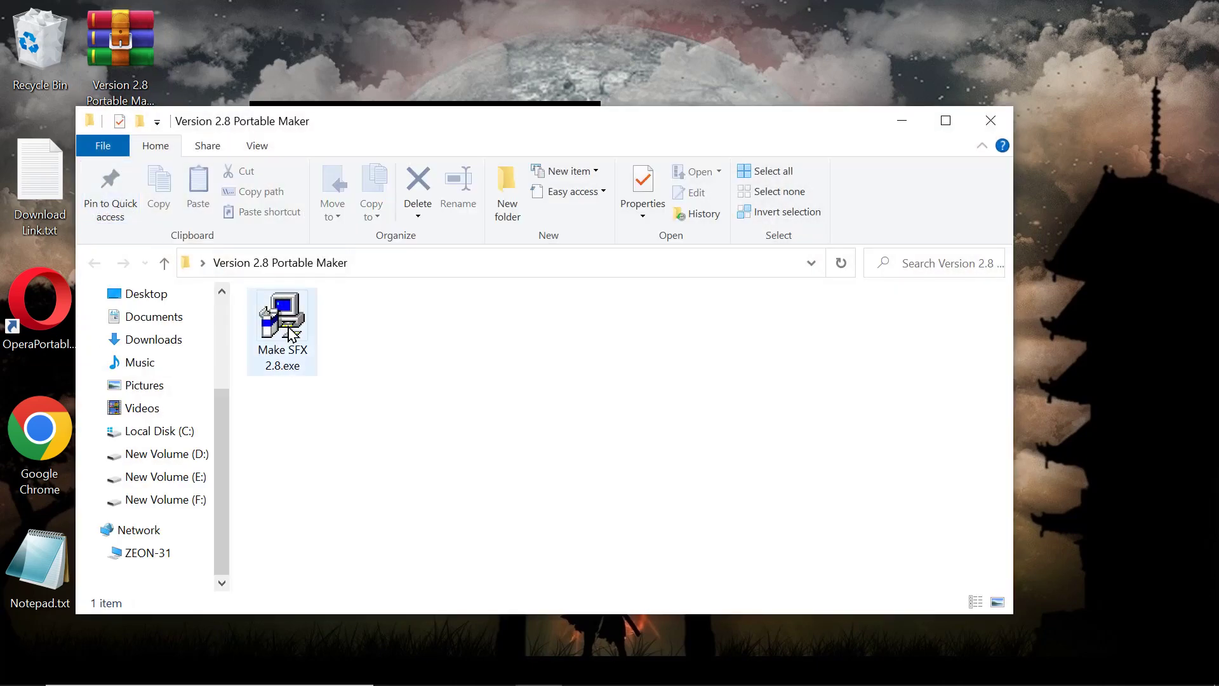
{"action": "double_click", "coordinate": [285, 324]}
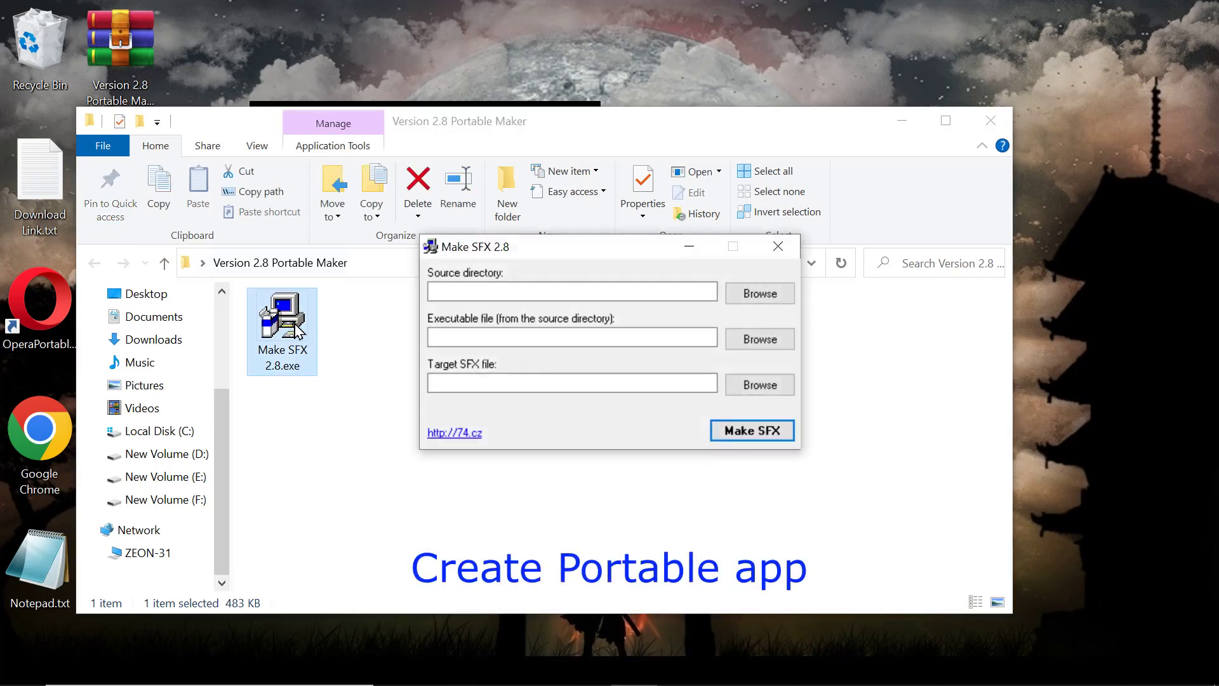
Close Explorer, reposition Make SFX, and browse to Program Files (x86) on Local Disk (C:).
{"action": "left_click", "coordinate": [994, 123]}
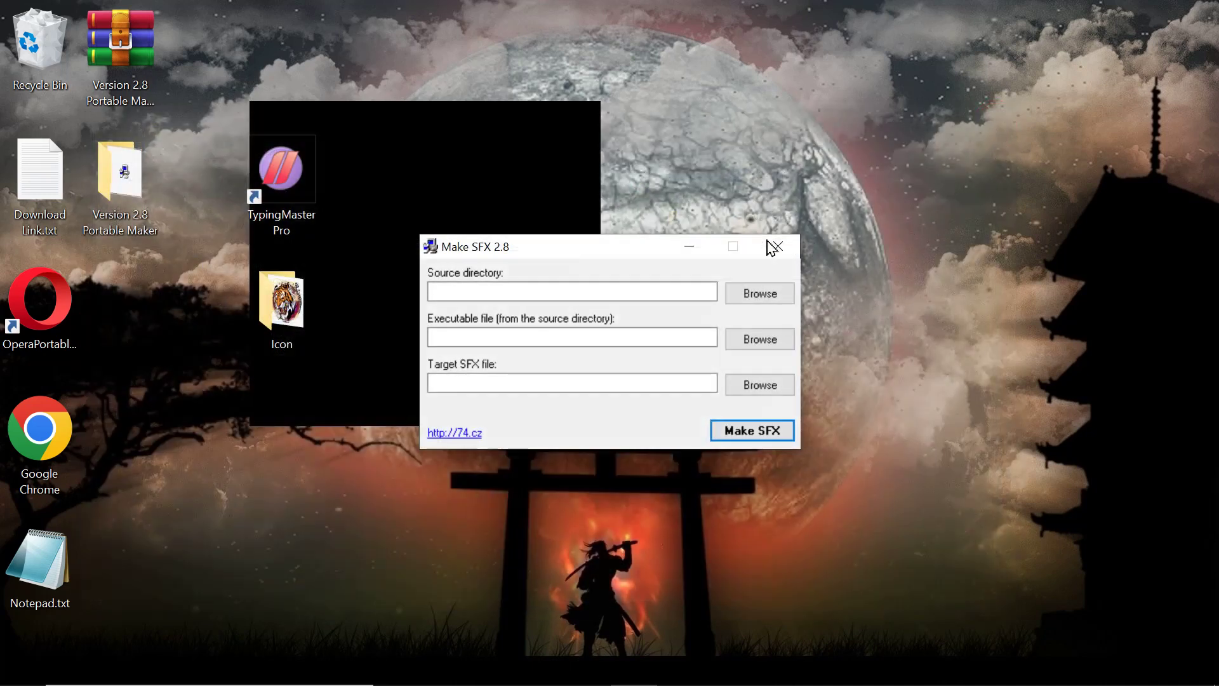
{"action": "left_click_drag", "start_coordinate": [617, 253], "coordinate": [958, 150]}
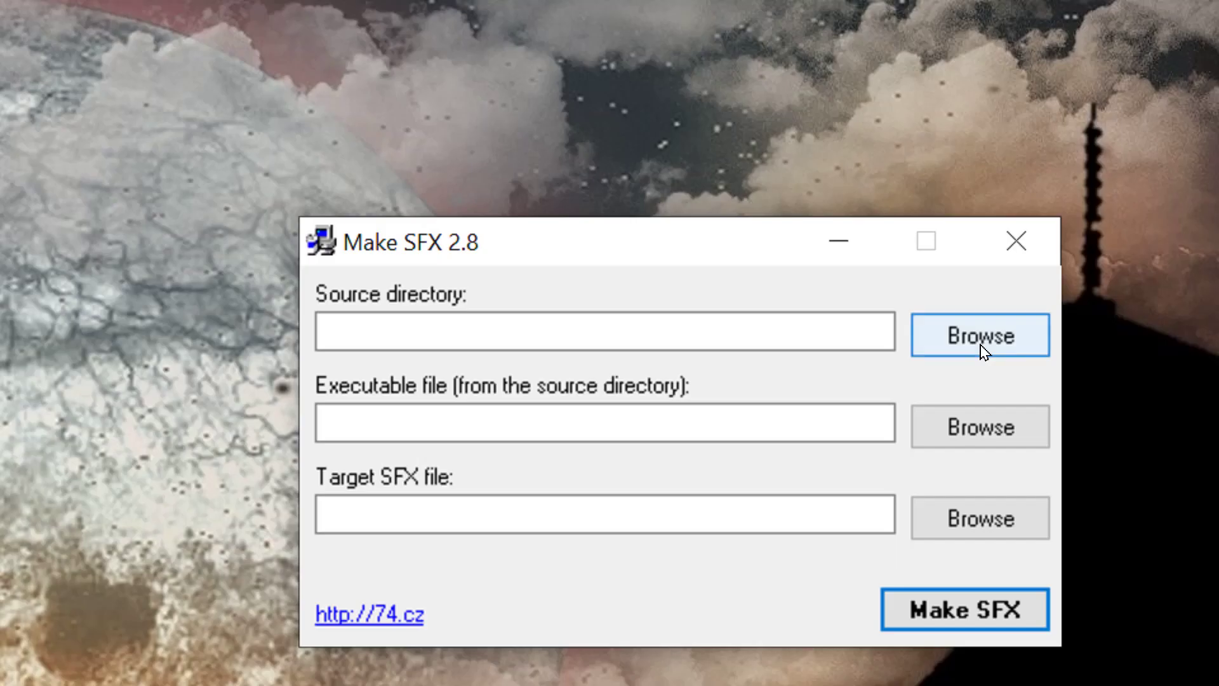
{"action": "left_click", "coordinate": [1013, 340]}
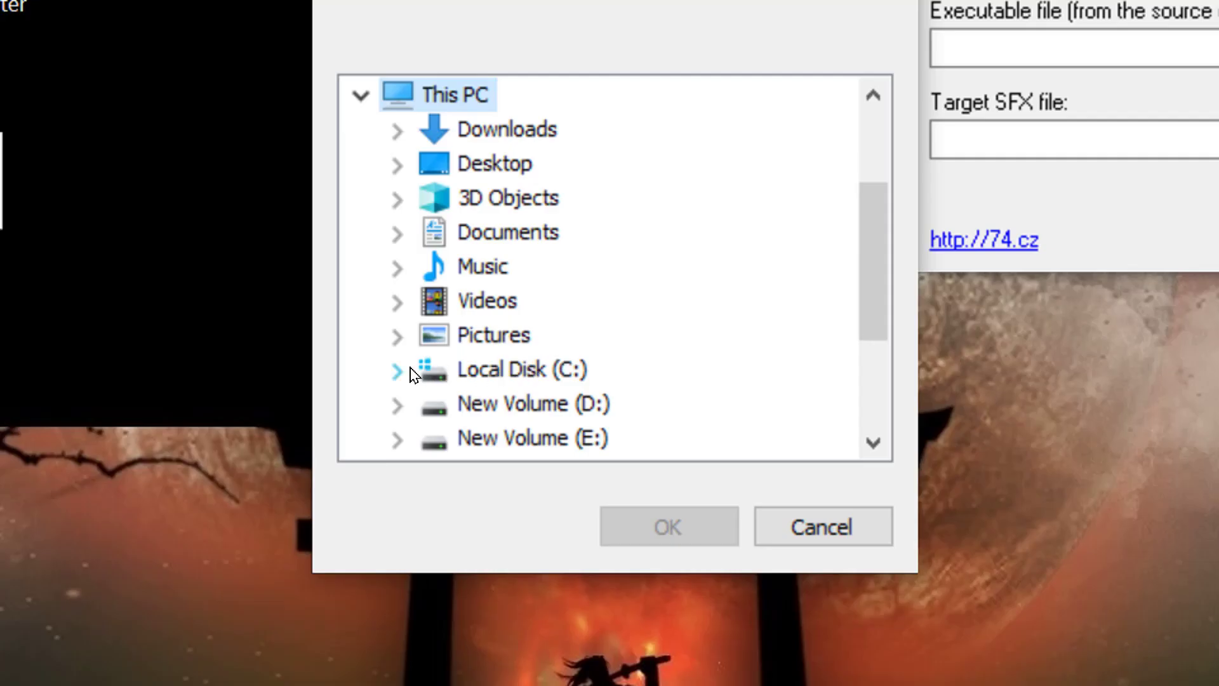
{"action": "left_click", "coordinate": [400, 371]}
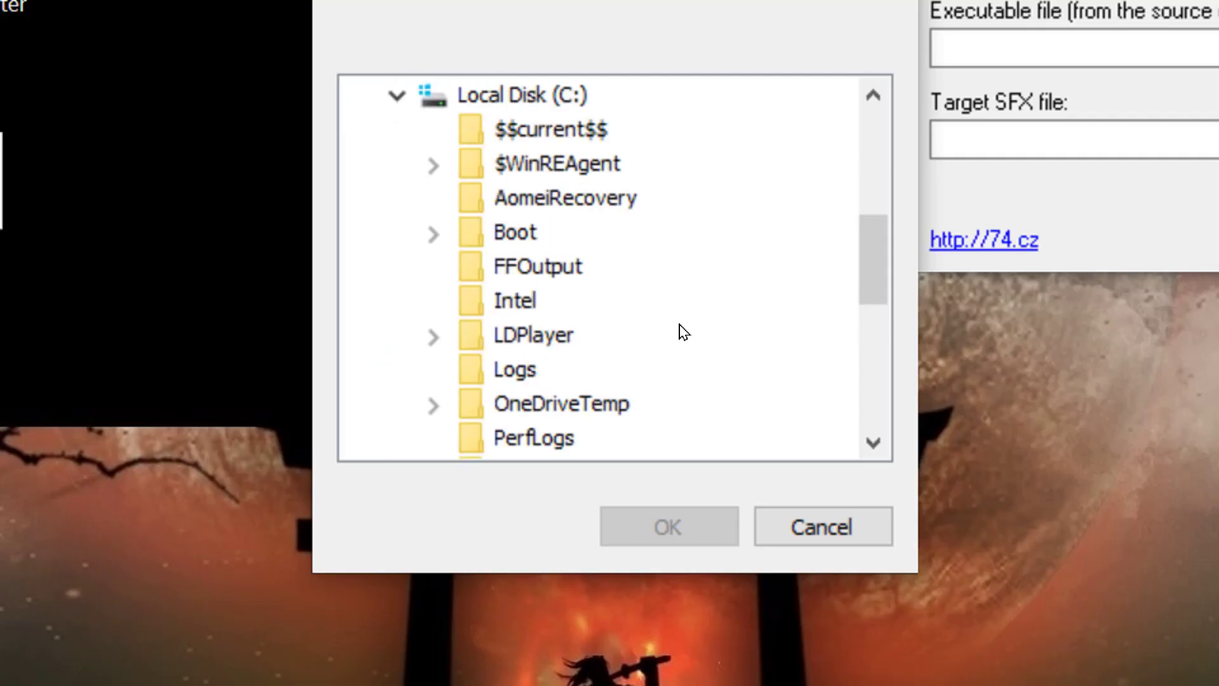
{"action": "scroll", "coordinate": [666, 356], "scroll_direction": "down", "scroll_amount": 1}
{"action": "left_click", "coordinate": [588, 372]}
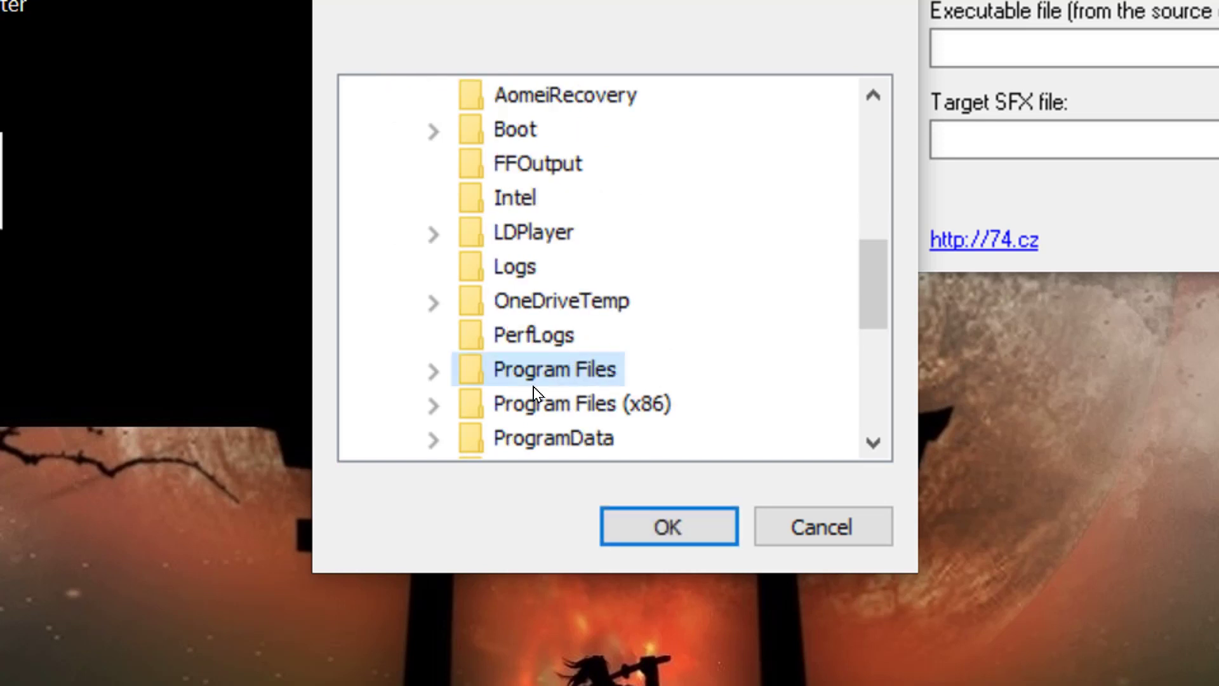
{"action": "left_click", "coordinate": [527, 402]}
Pick the TypingMaster folder inside Program Files (x86) as the source directory.
{"action": "left_click", "coordinate": [433, 406]}
{"action": "scroll", "coordinate": [689, 354], "scroll_direction": "down", "scroll_amount": 1}
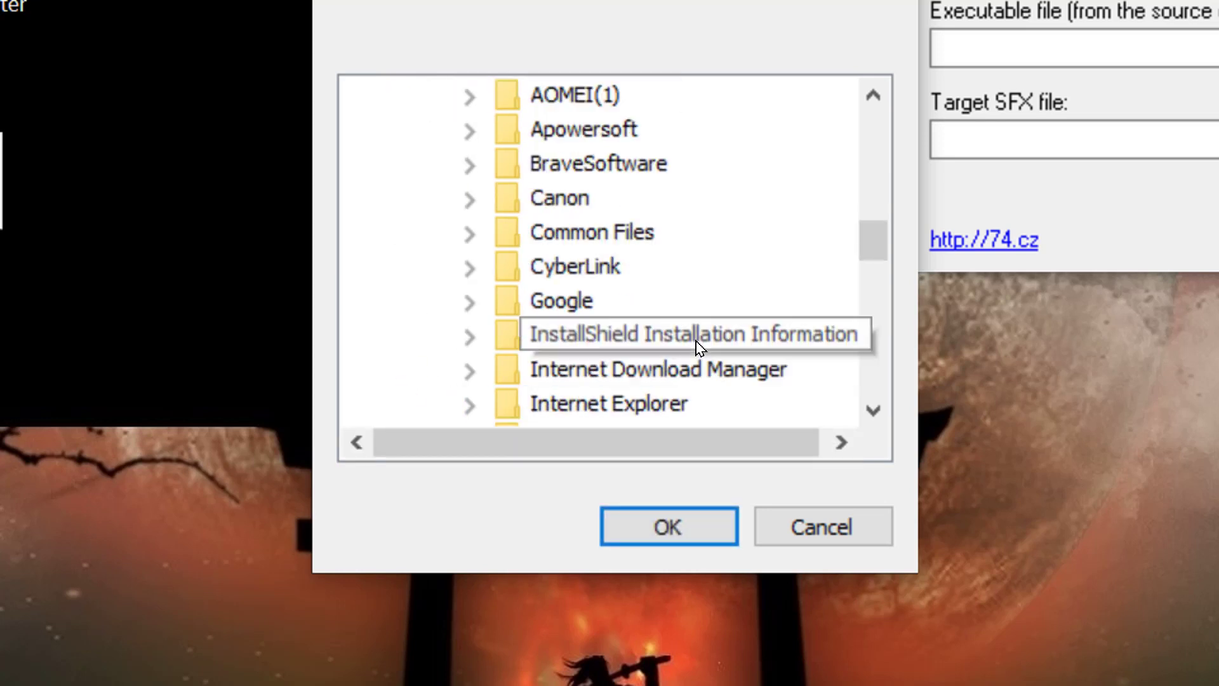
{"action": "scroll", "coordinate": [692, 352], "scroll_direction": "down", "scroll_amount": 1}
{"action": "scroll", "coordinate": [704, 348], "scroll_direction": "down", "scroll_amount": 1}
{"action": "scroll", "coordinate": [712, 347], "scroll_direction": "down", "scroll_amount": 1}
{"action": "scroll", "coordinate": [713, 347], "scroll_direction": "down", "scroll_amount": 2}
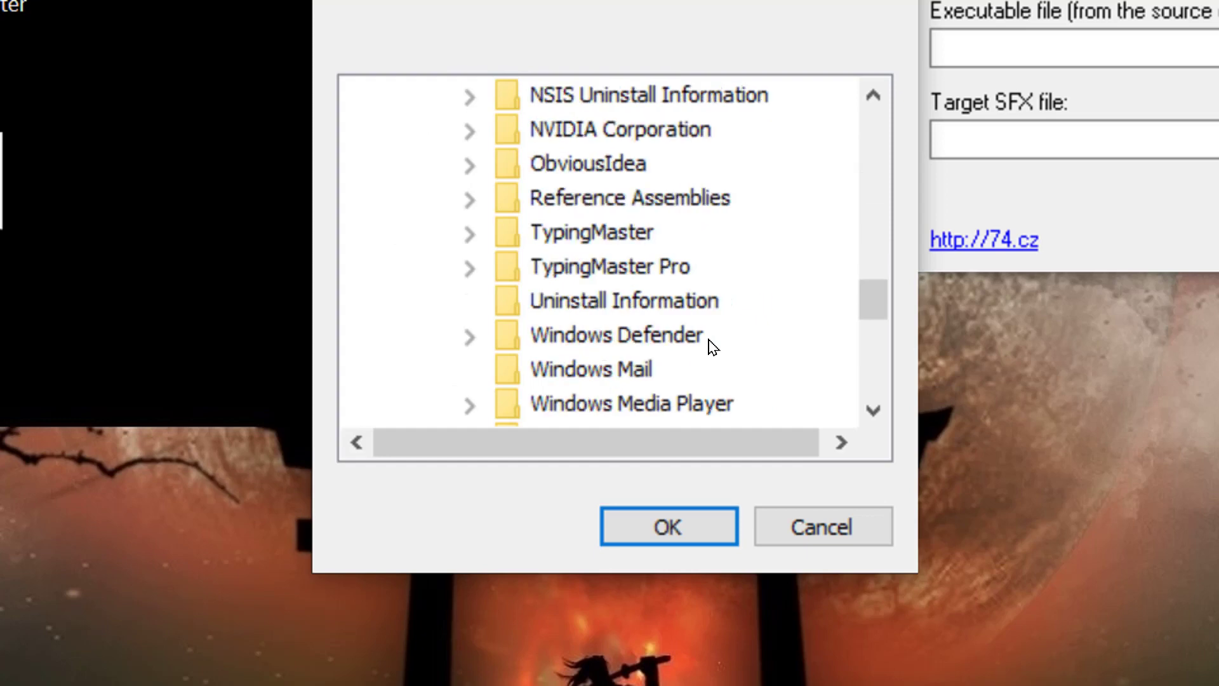
{"action": "left_click", "coordinate": [624, 231]}
{"action": "left_click", "coordinate": [669, 514]}
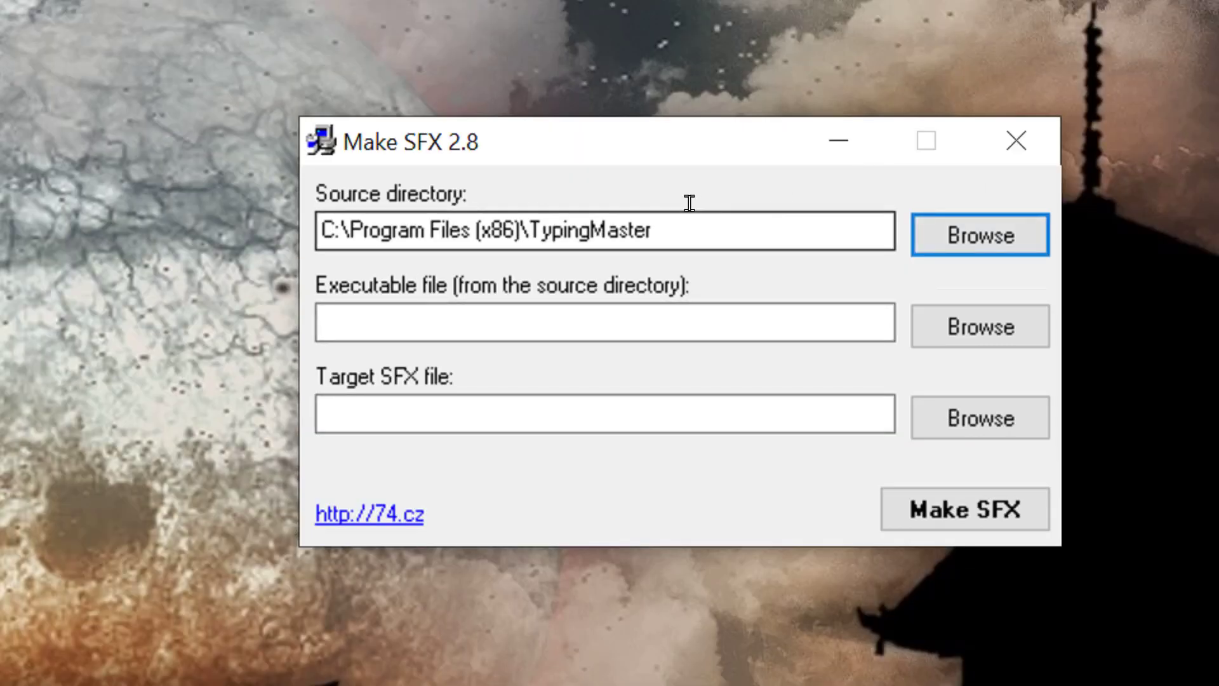
{"action": "left_click", "coordinate": [957, 326]}
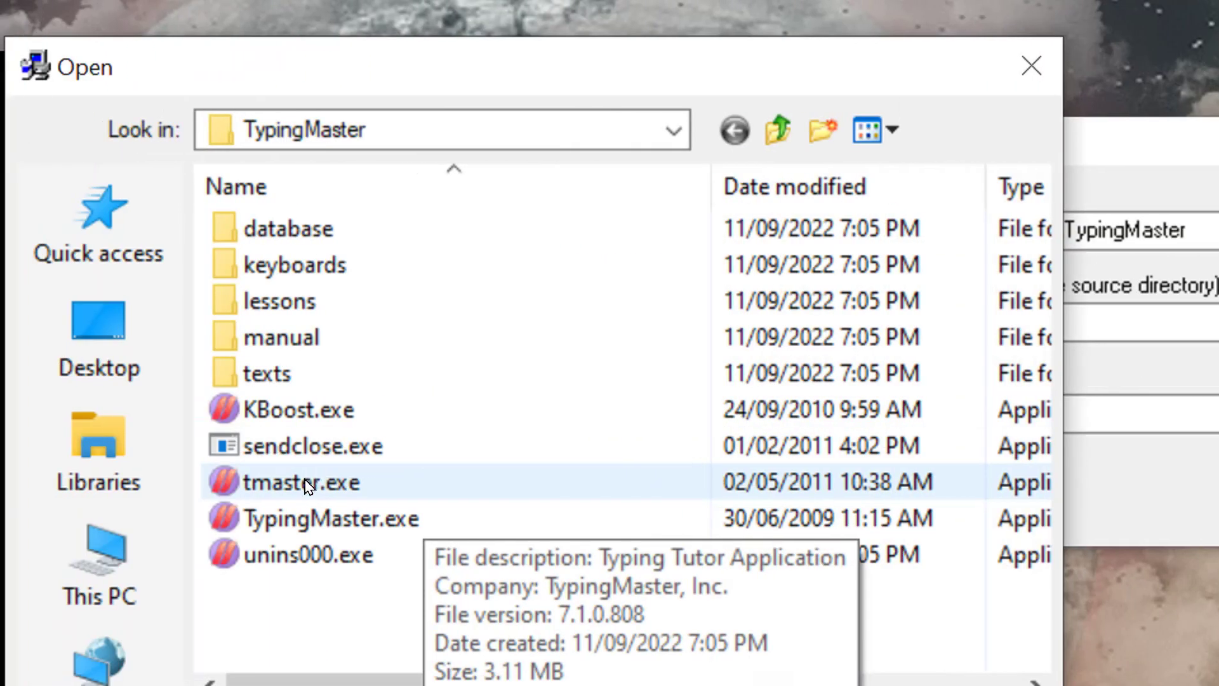
Choose tmaster.exe from the TypingMaster folder as the executable to launch.
{"action": "left_click", "coordinate": [305, 483]}
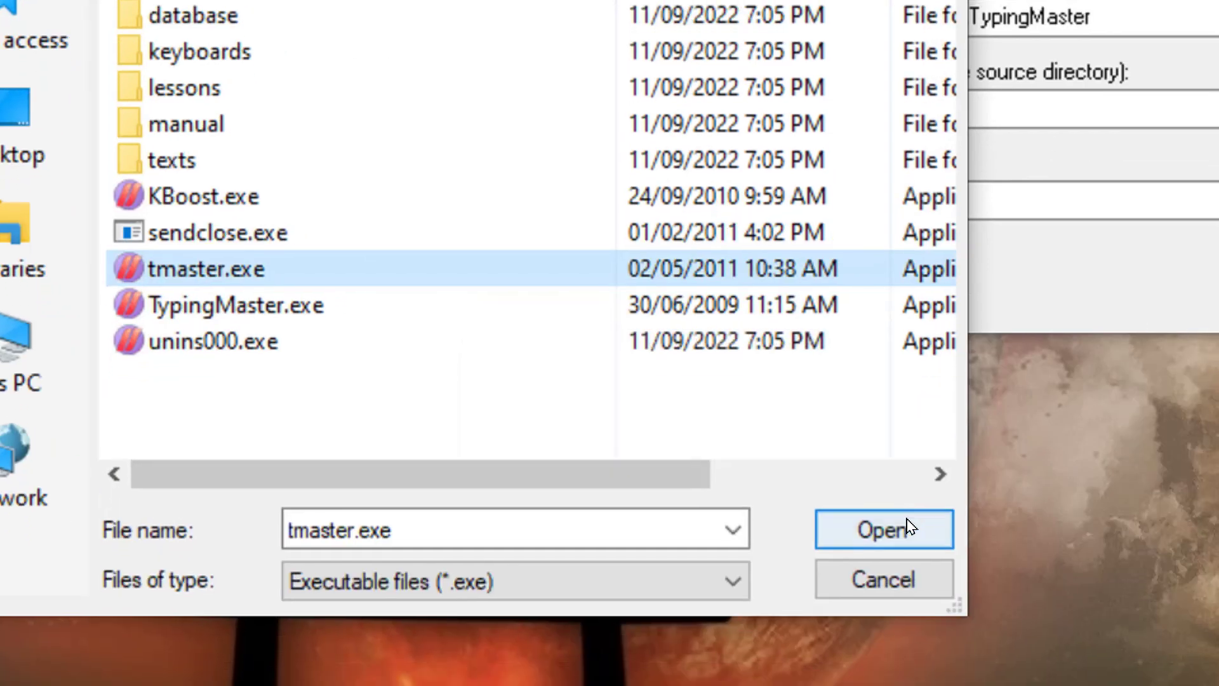
{"action": "left_click", "coordinate": [907, 515]}
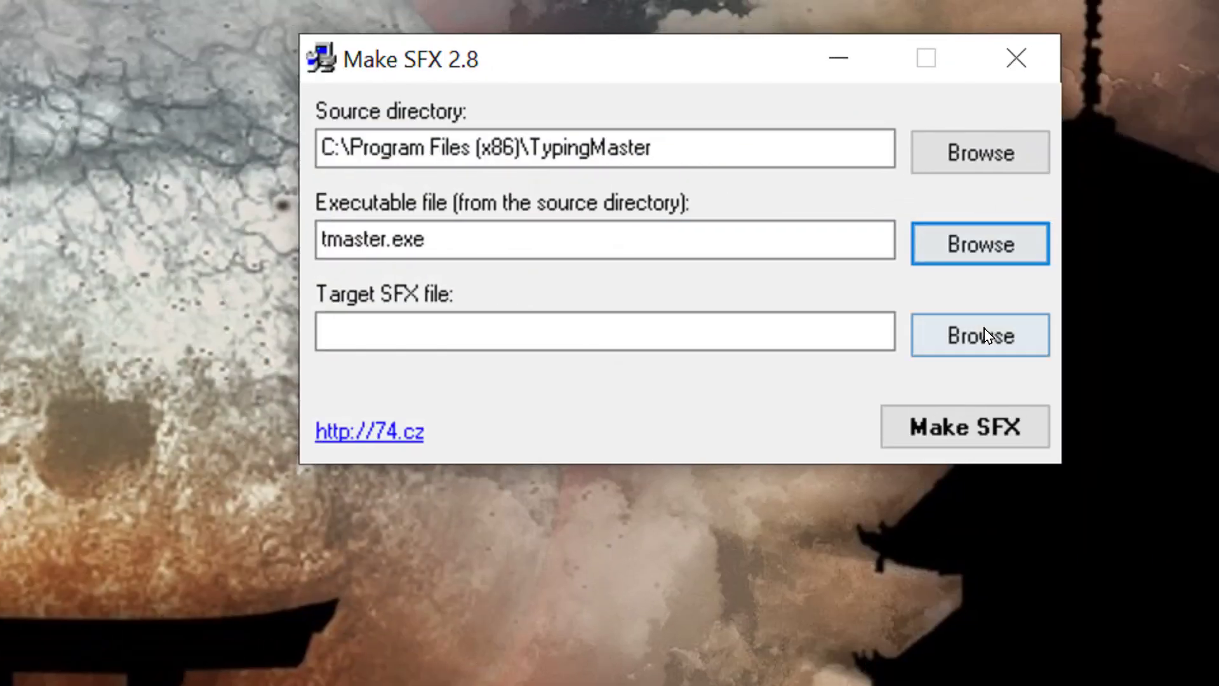
{"action": "left_click", "coordinate": [1067, 335]}
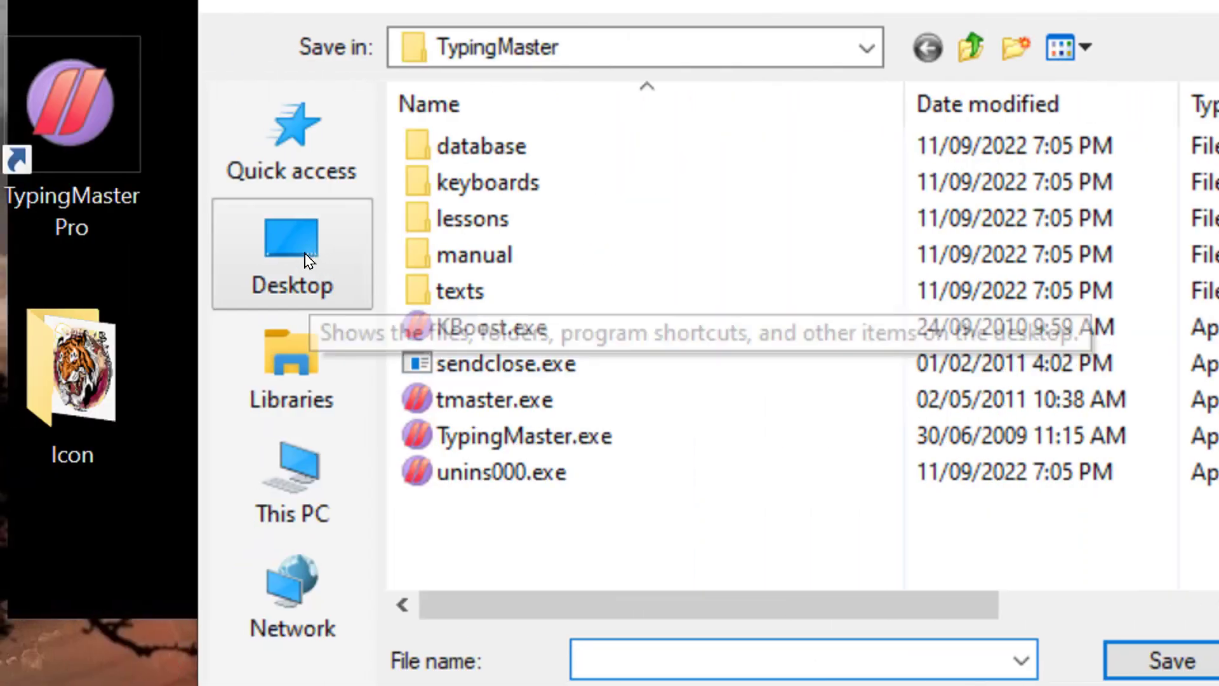
Save the target SFX file on the Desktop under the name TypingMasterPortable.
{"action": "left_click", "coordinate": [308, 263]}
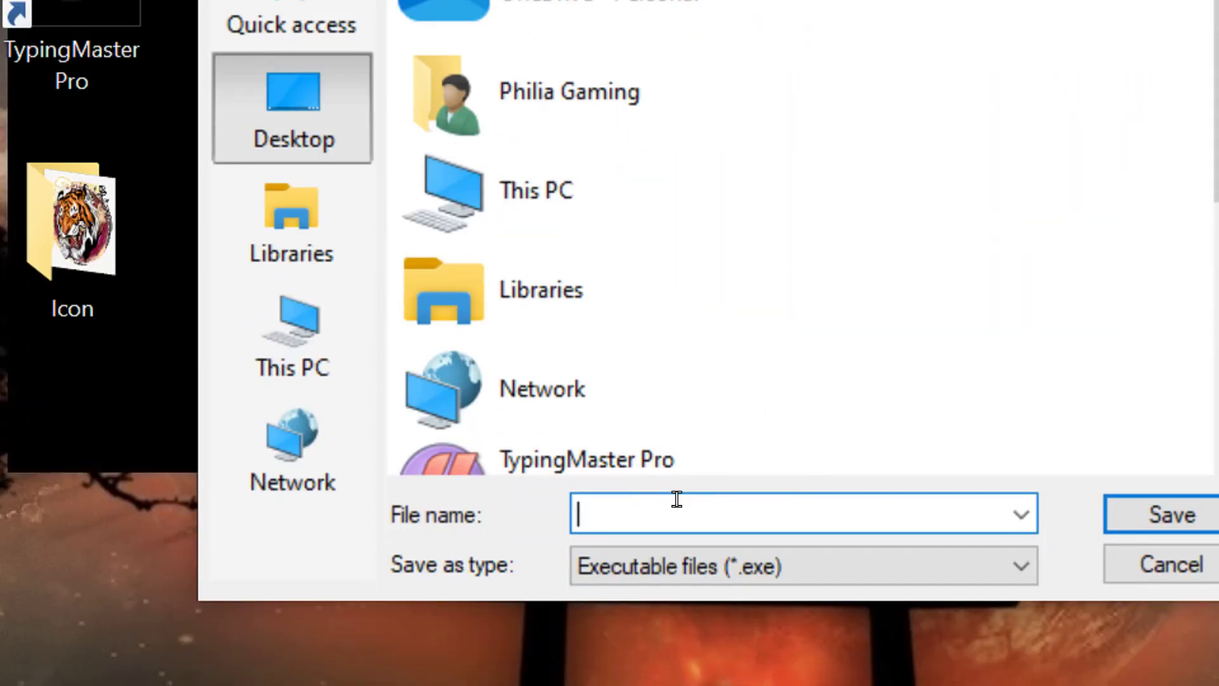
{"action": "type", "text": "TypingMaster_Portable"}
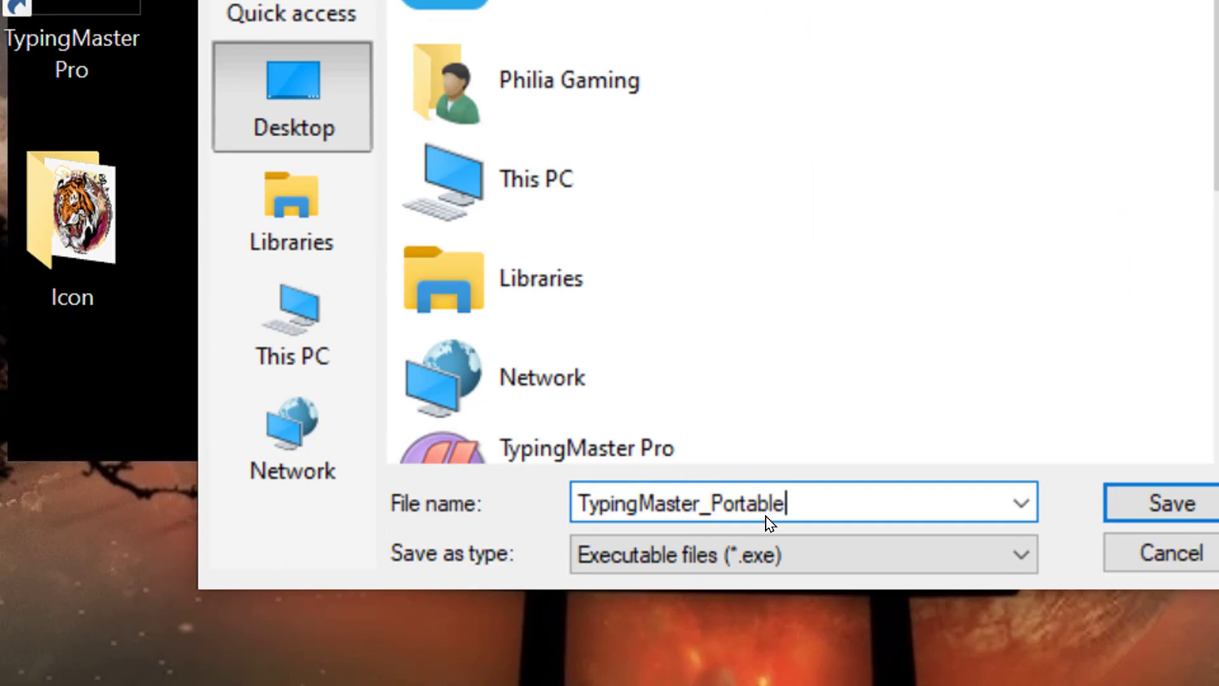
{"action": "key", "text": "BackSpace"}
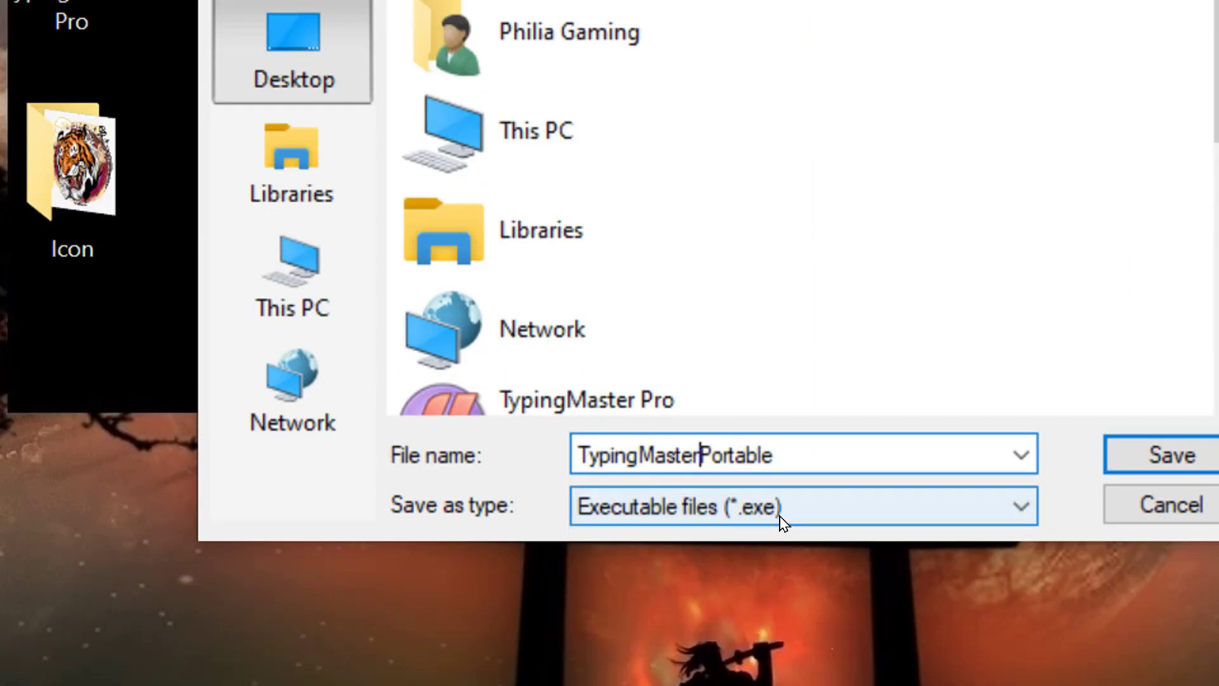
{"action": "double_click", "coordinate": [850, 438]}
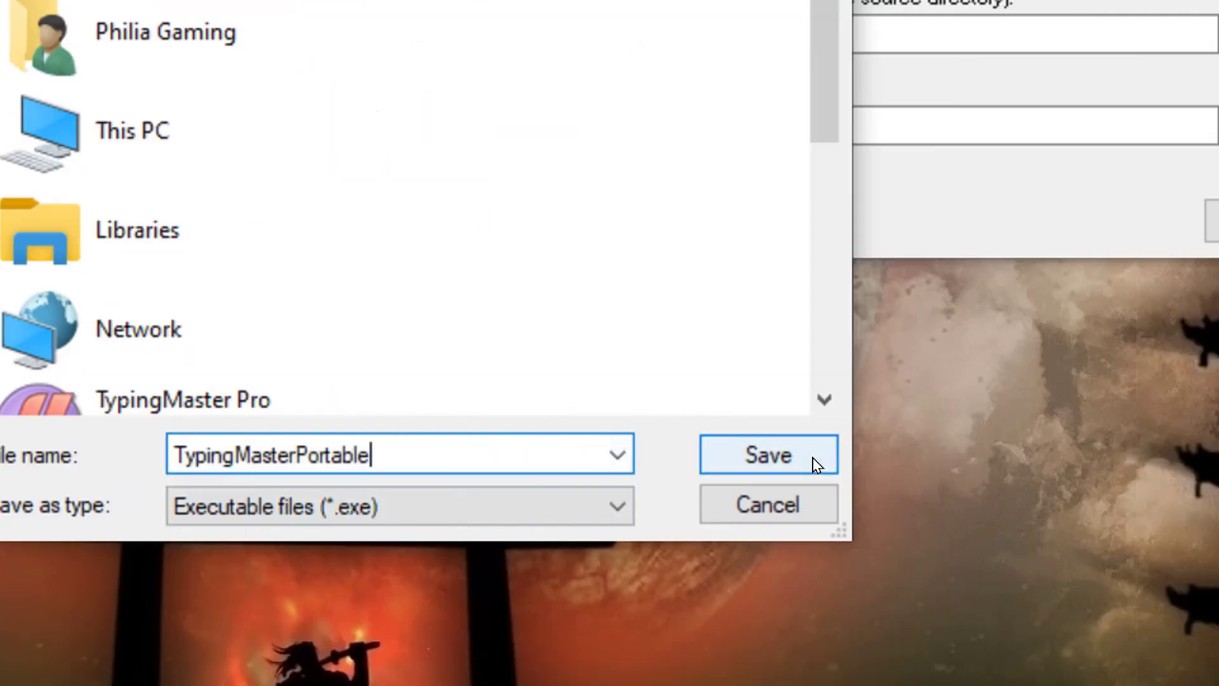
{"action": "left_click", "coordinate": [1206, 461]}
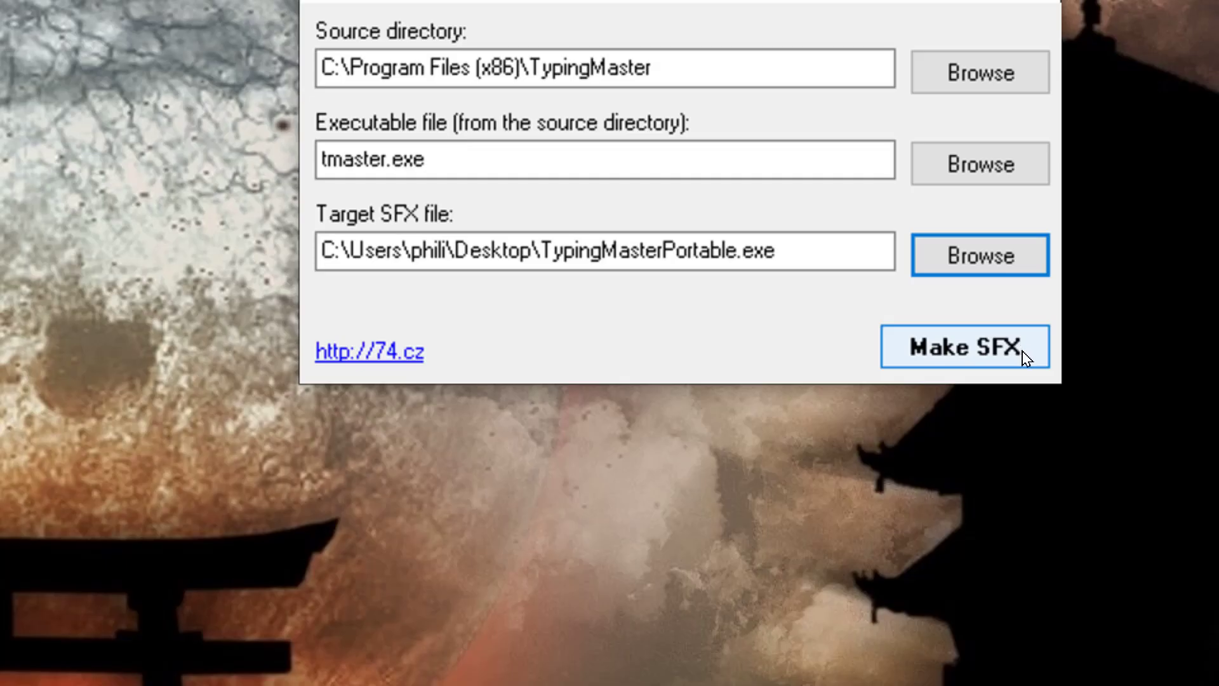
{"action": "left_click", "coordinate": [1023, 353]}
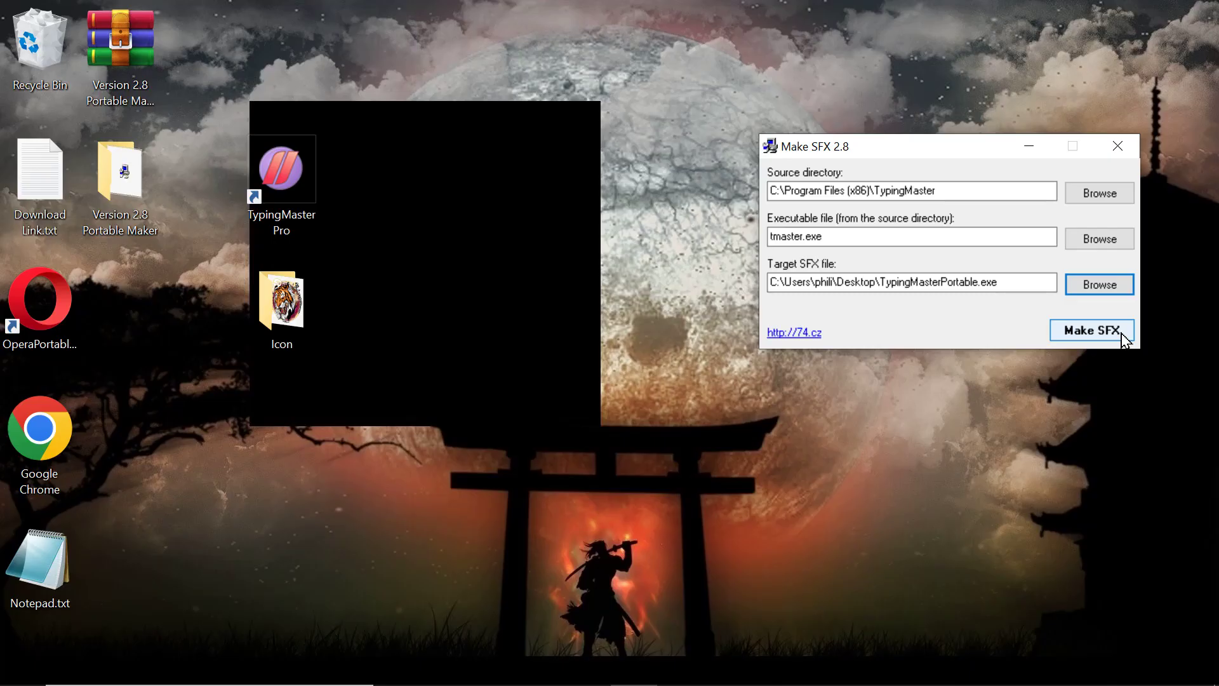
Run Make SFX, dismiss the success message, and close Make SFX 2.8.
{"action": "left_click", "coordinate": [1124, 331]}
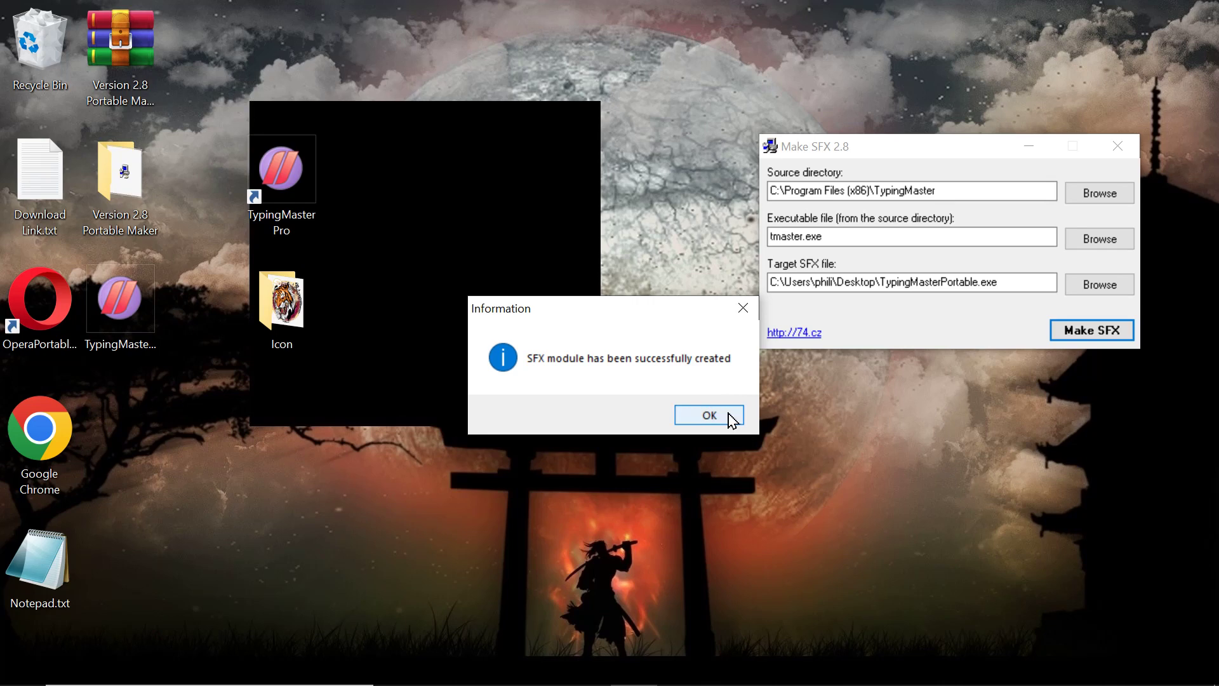
{"action": "left_click", "coordinate": [730, 419]}
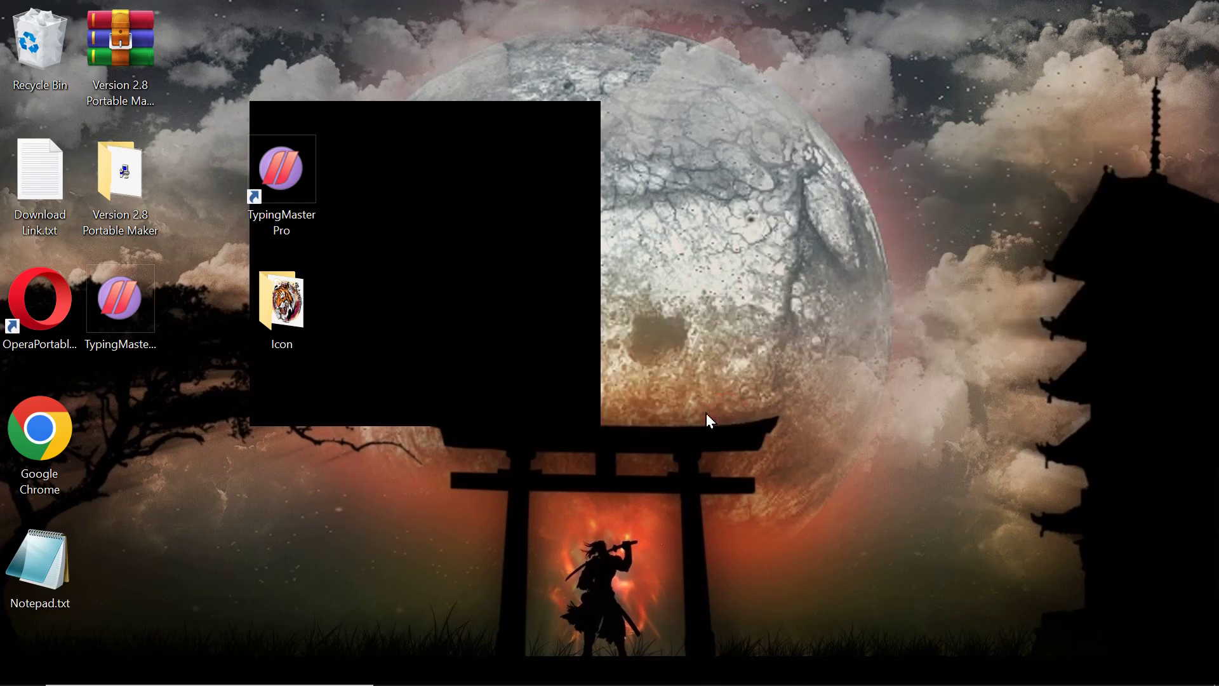
Run TypingMasterPortable.exe, continue to the Choose Course screen, then close TypingMaster.
{"action": "left_click", "coordinate": [146, 308]}
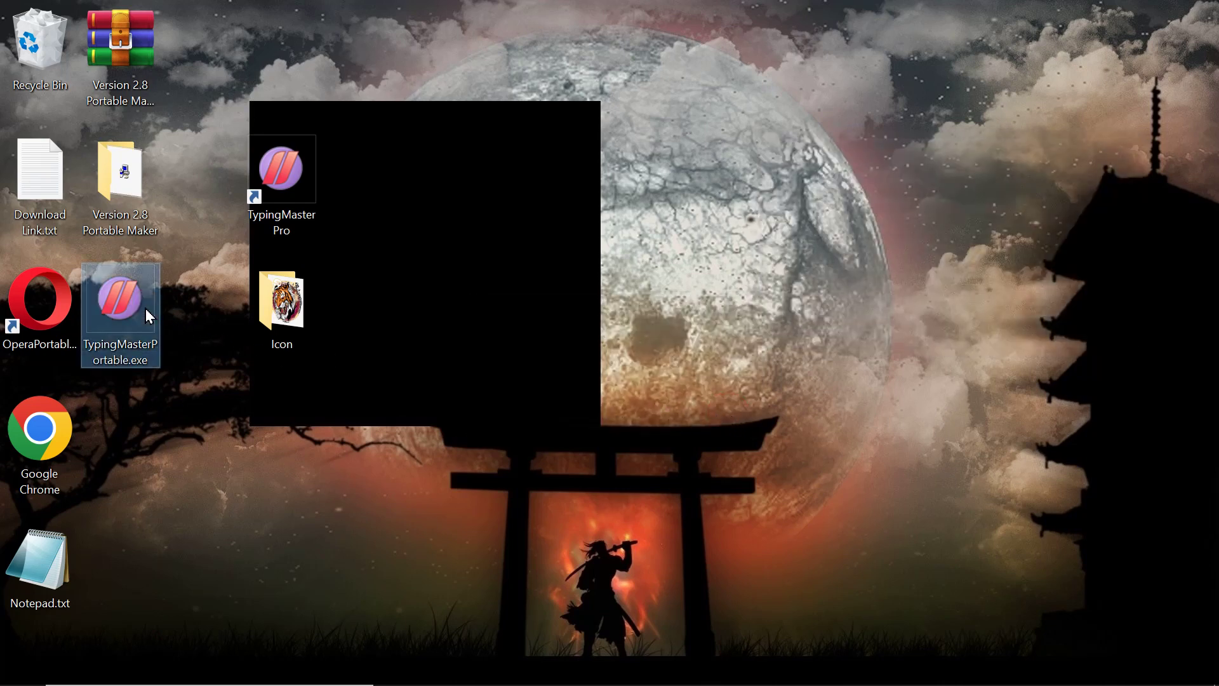
{"action": "left_click_drag", "start_coordinate": [132, 311], "coordinate": [516, 310]}
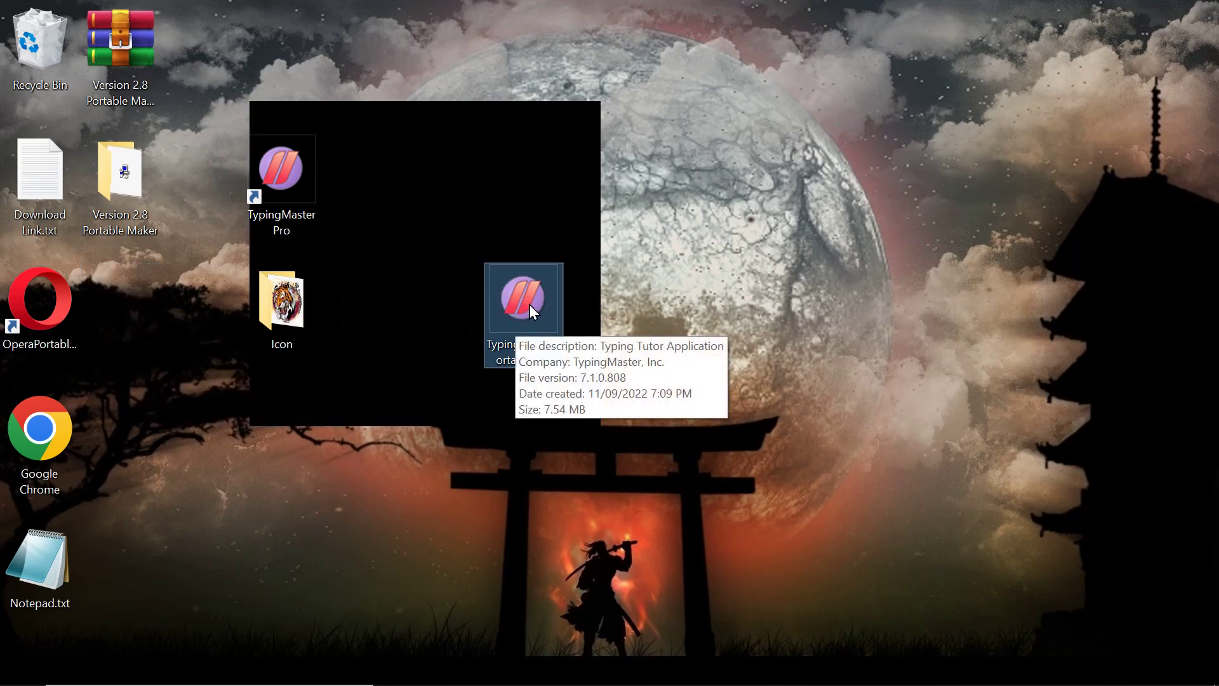
{"action": "double_click", "coordinate": [543, 316]}
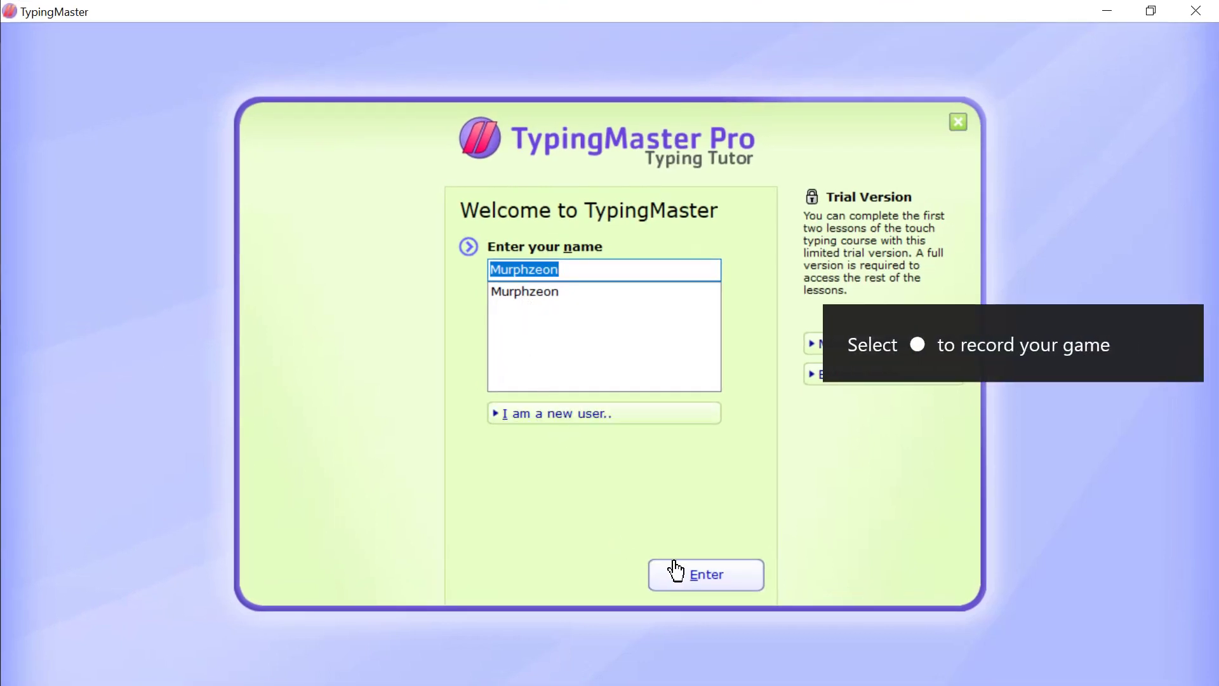
{"action": "left_click", "coordinate": [697, 576]}
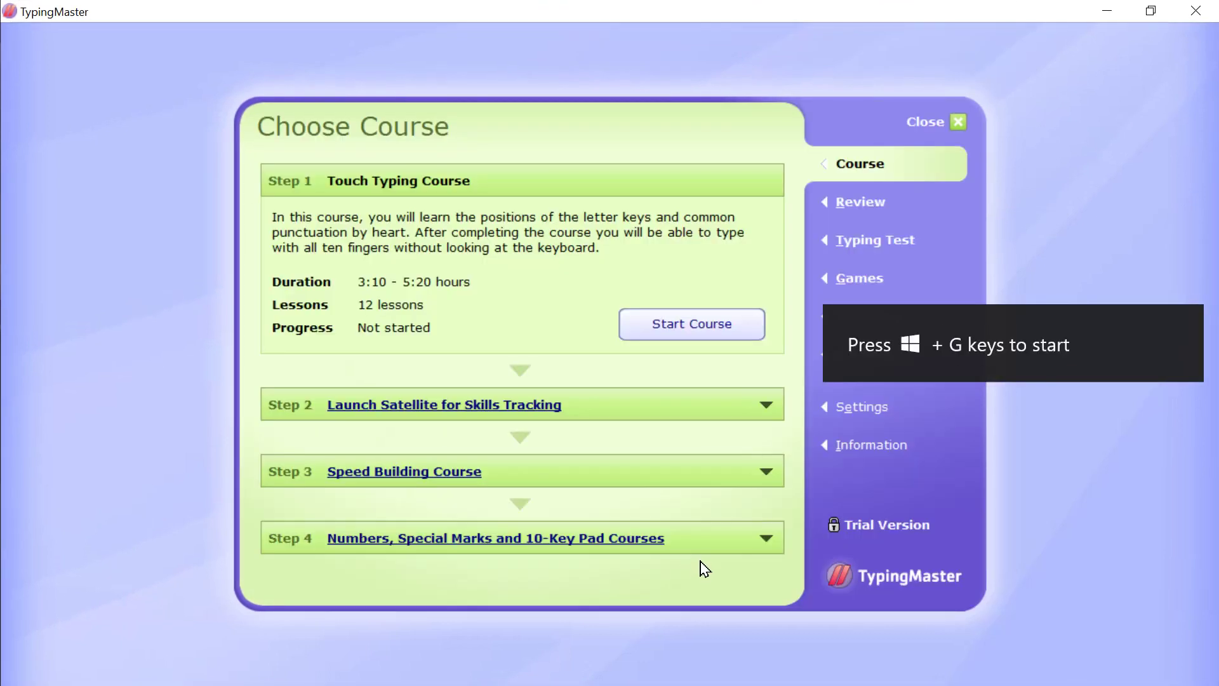
{"action": "left_click", "coordinate": [960, 124]}
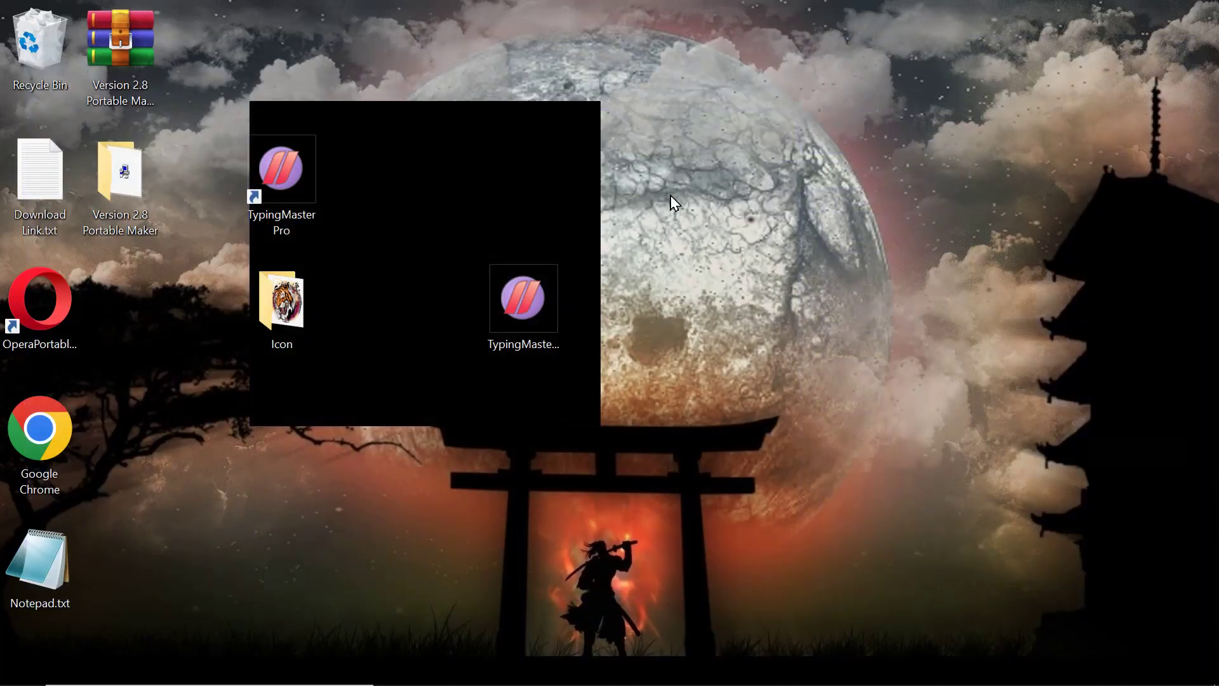
Open the TypingMaster Pro shortcut's file location and select unins000.exe.
{"action": "right_click", "coordinate": [276, 179]}
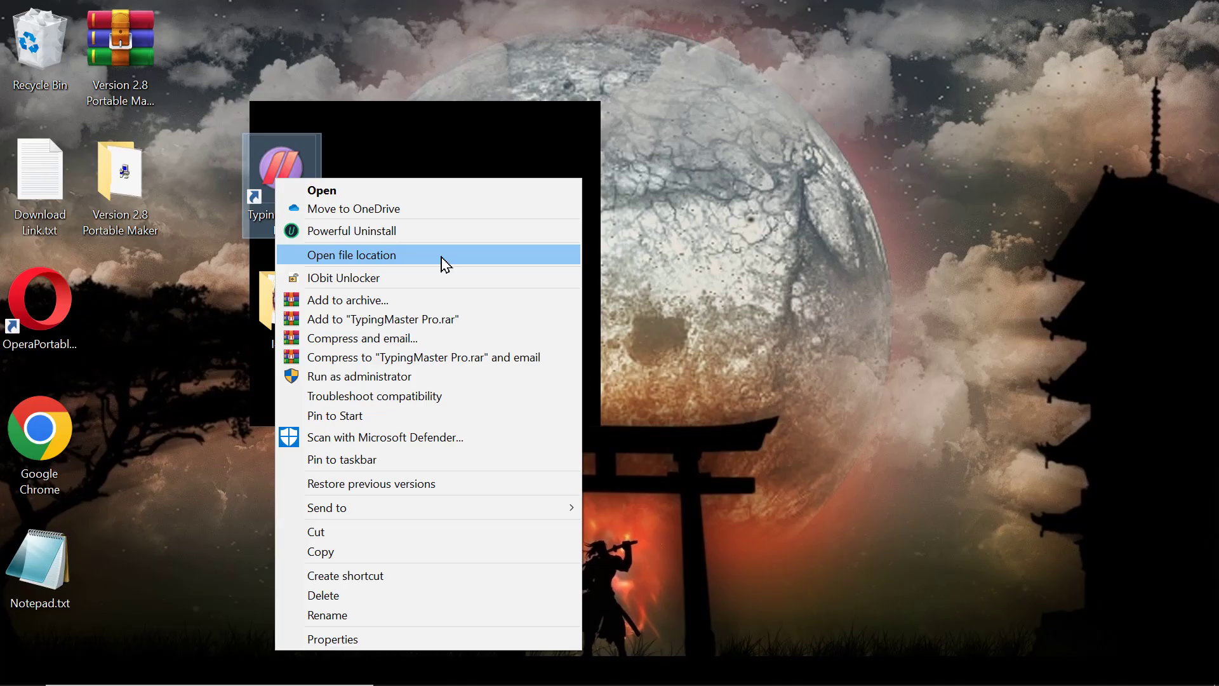
{"action": "left_click", "coordinate": [444, 261]}
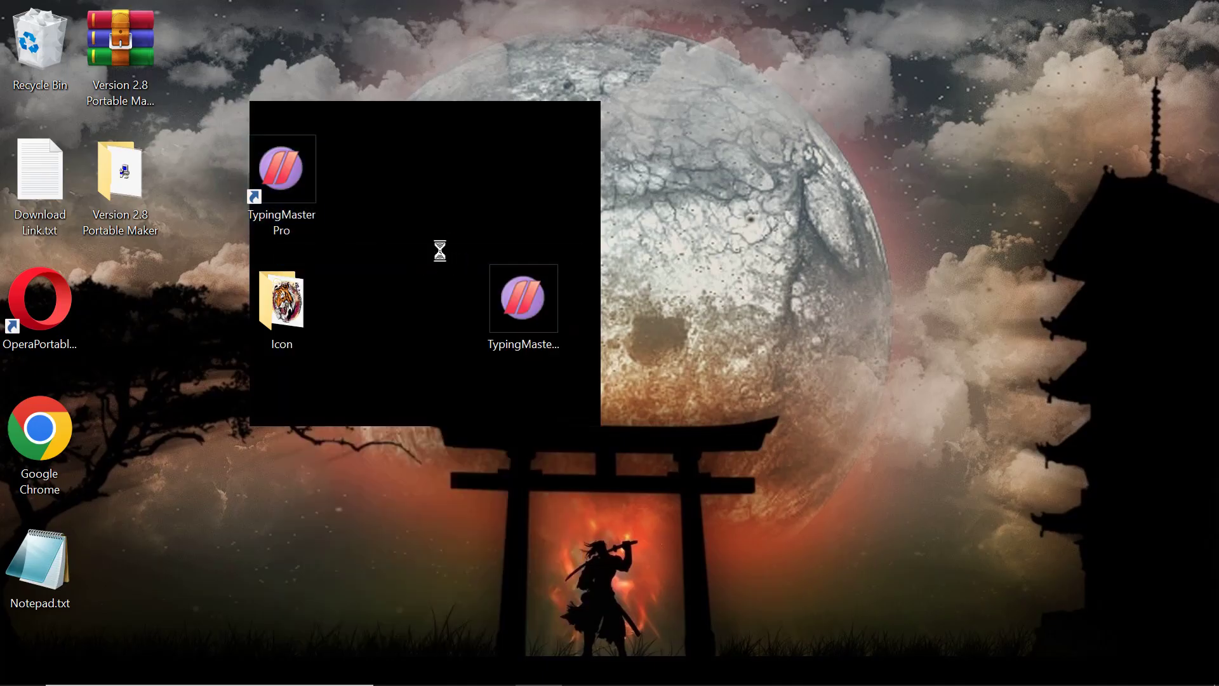
{"action": "scroll", "coordinate": [477, 475], "scroll_direction": "down", "scroll_amount": 4}
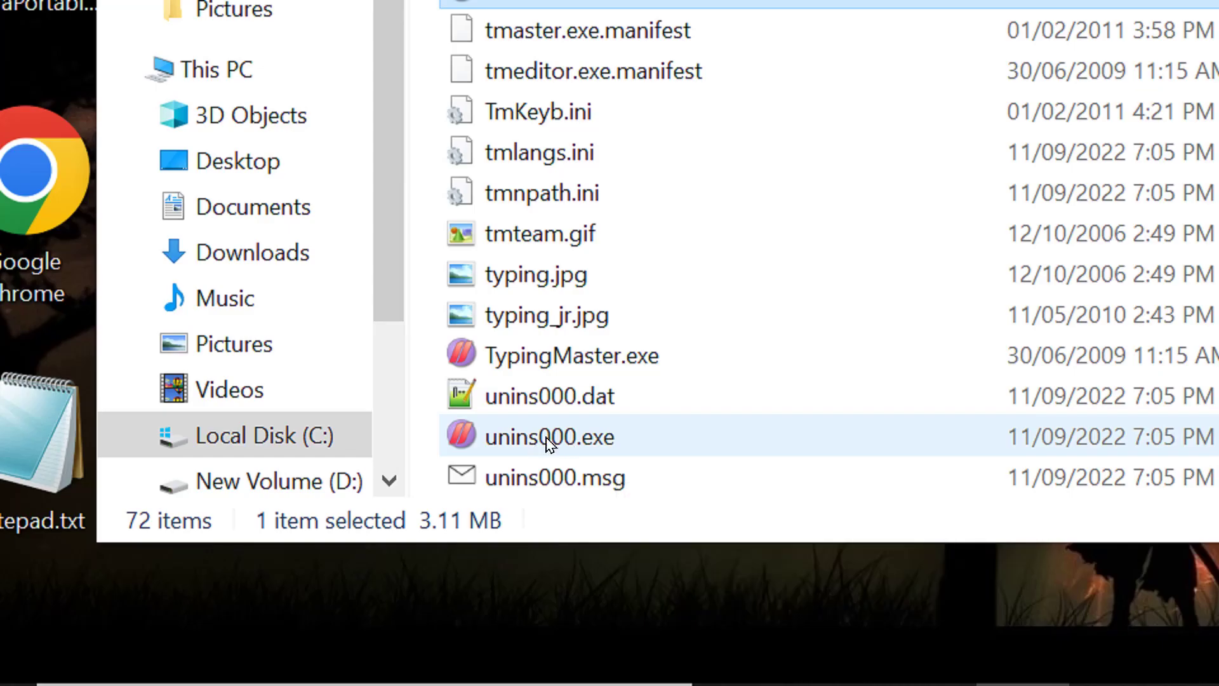
{"action": "left_click", "coordinate": [309, 561]}
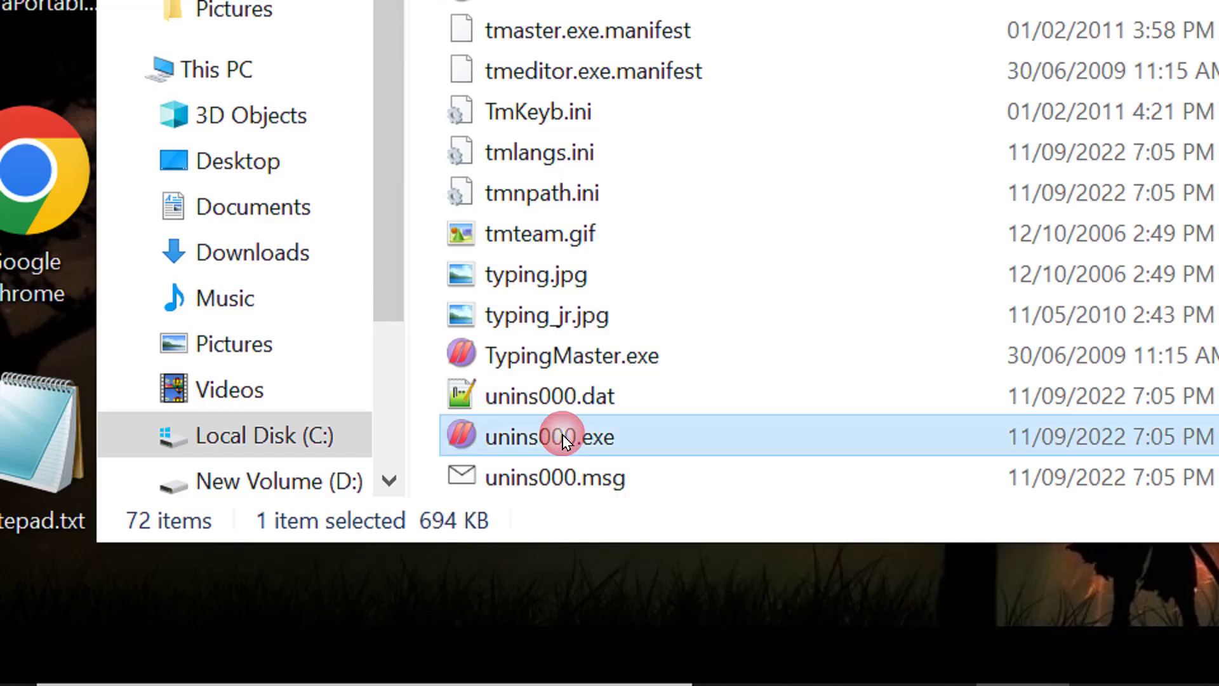
Run unins000.exe, confirm the removal, acknowledge success, and close the folder window.
{"action": "double_click", "coordinate": [619, 438]}
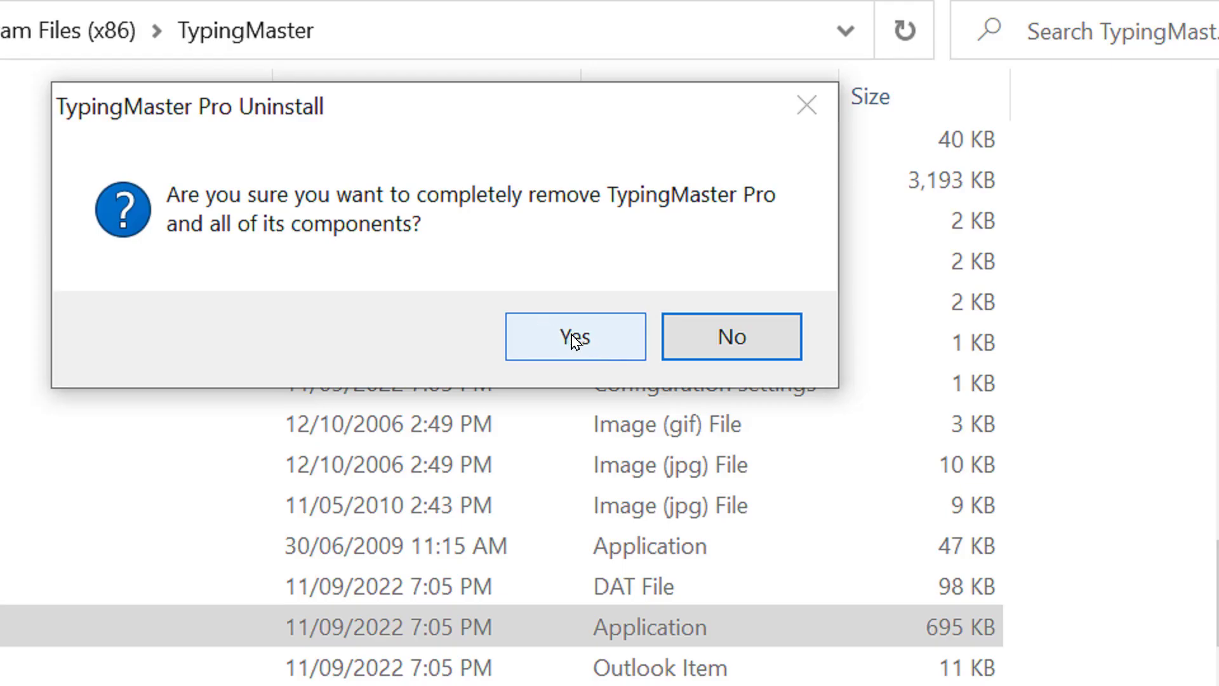
{"action": "left_click", "coordinate": [577, 343]}
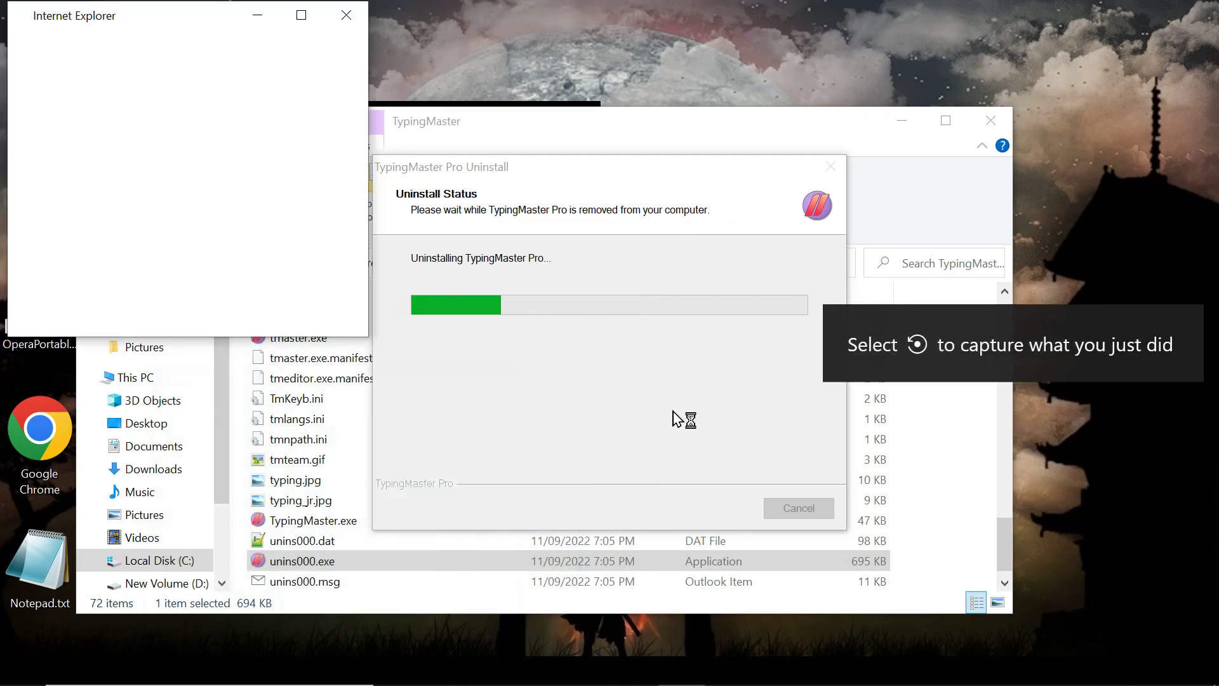
{"action": "left_click", "coordinate": [347, 15]}
{"action": "left_click", "coordinate": [735, 414]}
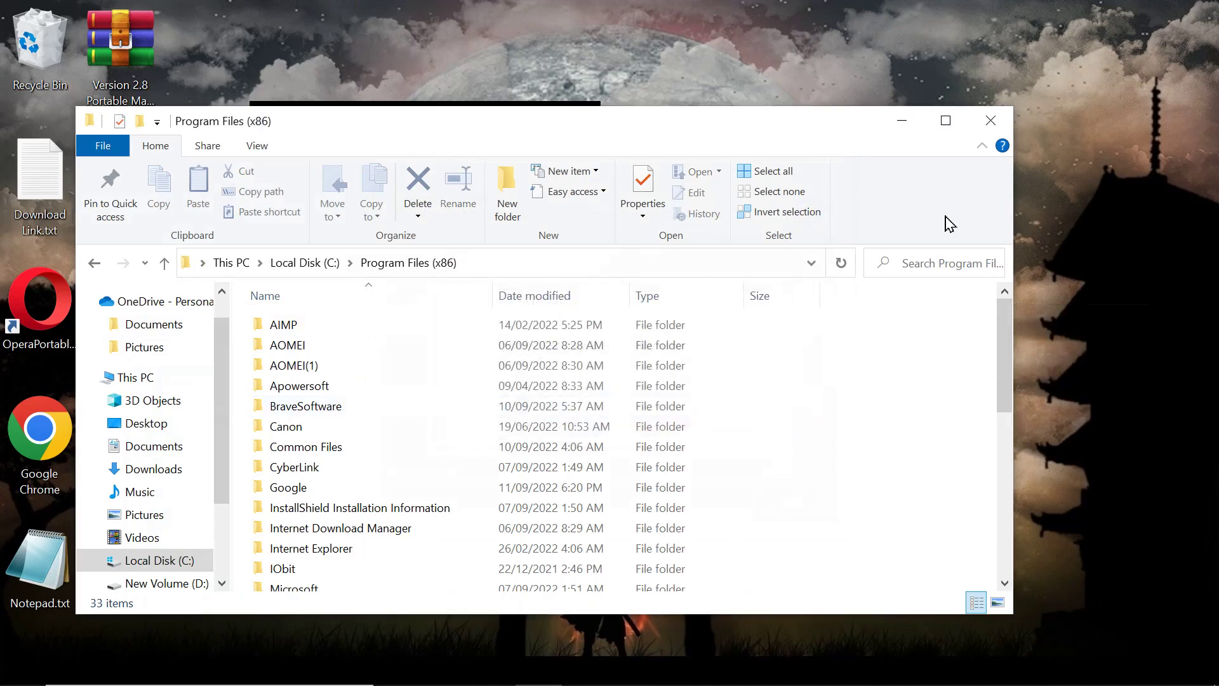
{"action": "left_click", "coordinate": [993, 114]}
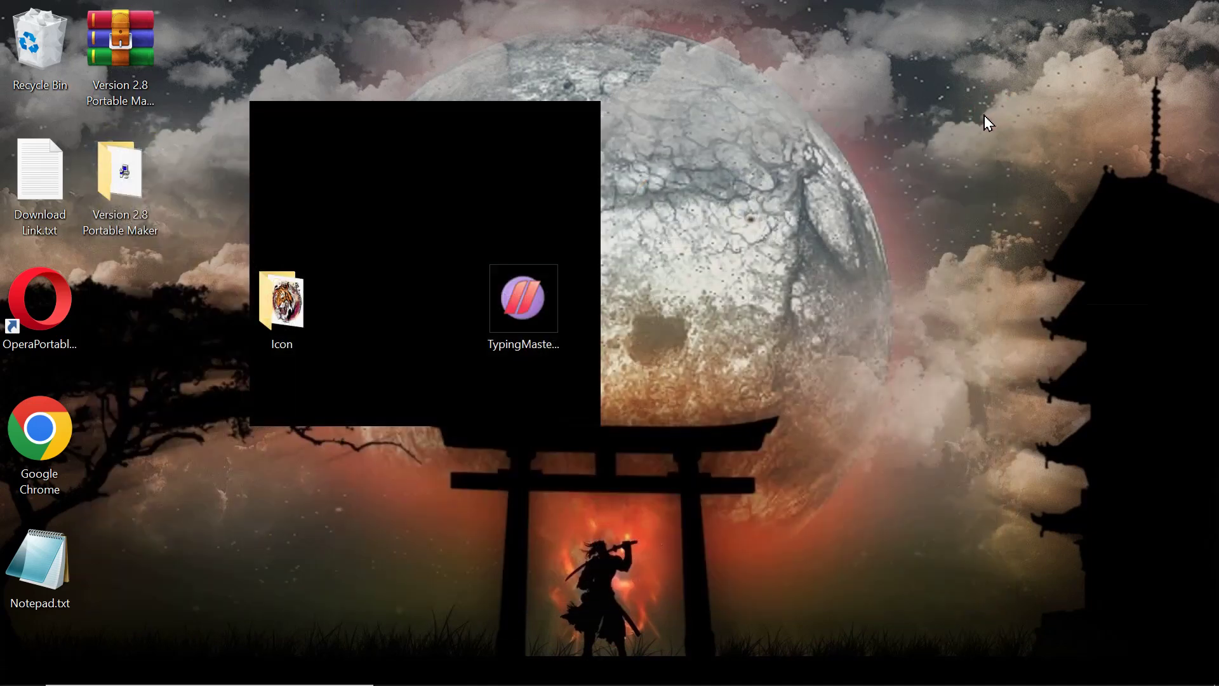
Launch TypingMasterPortable.exe, skip the trial notice and Residual Cleanup popup, and sign in.
{"action": "left_click", "coordinate": [524, 309]}
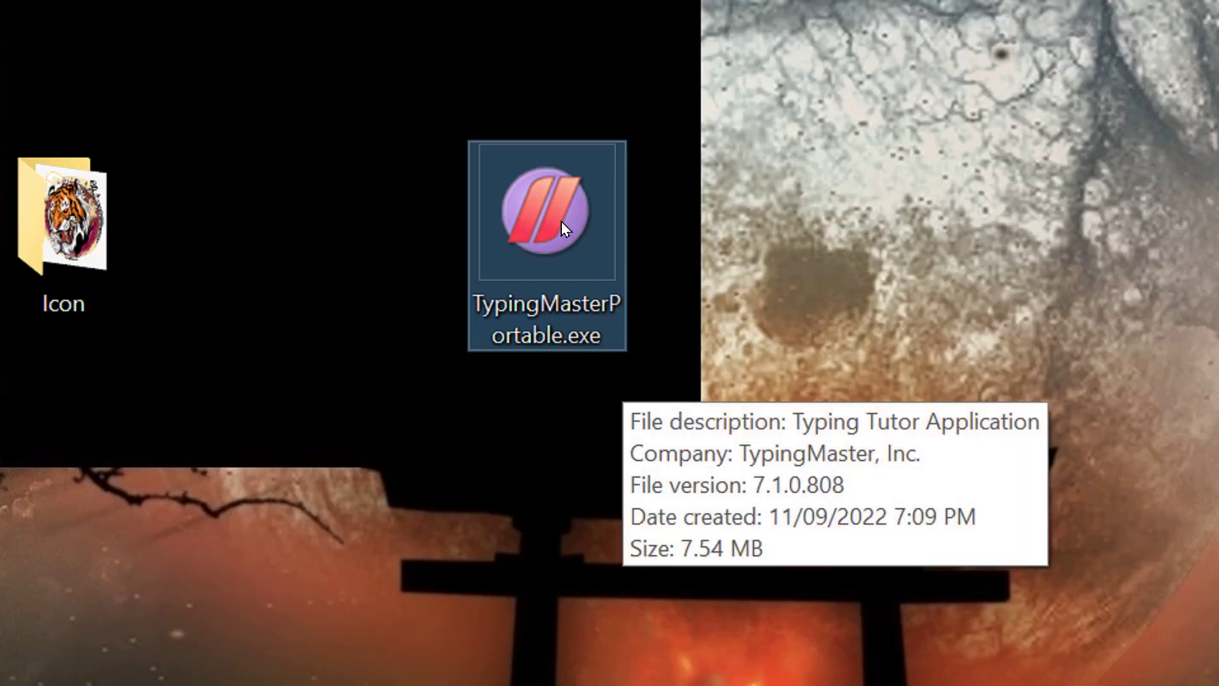
{"action": "double_click", "coordinate": [531, 302]}
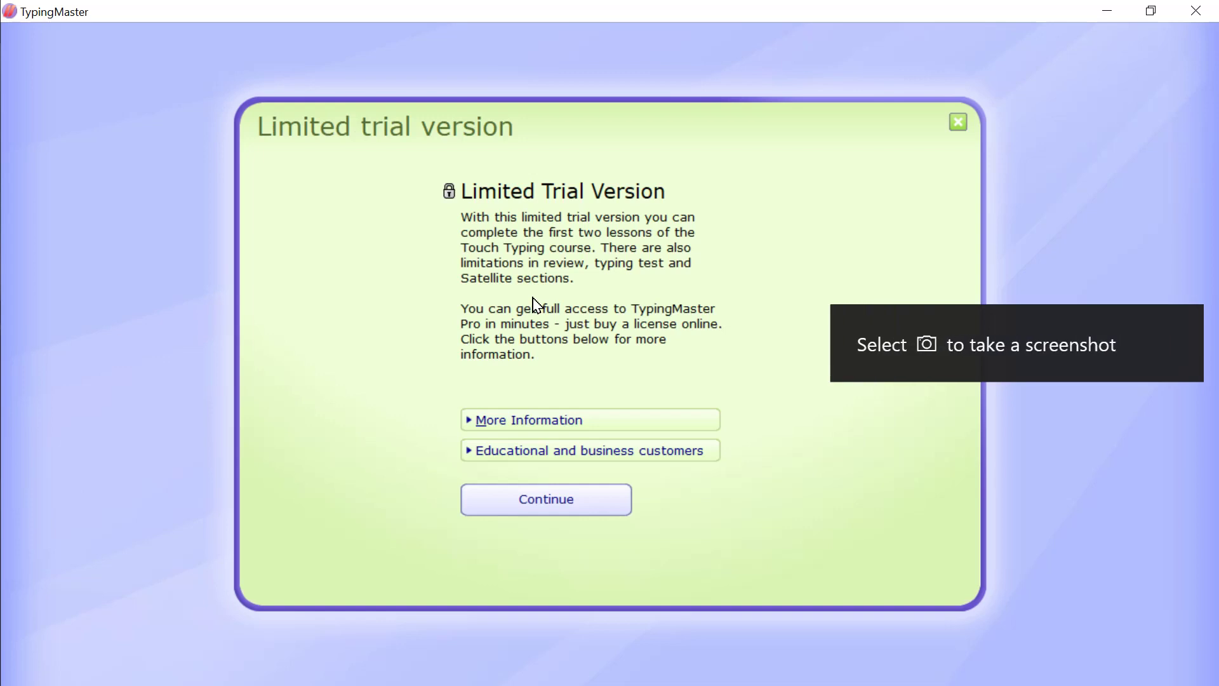
{"action": "left_click", "coordinate": [570, 506]}
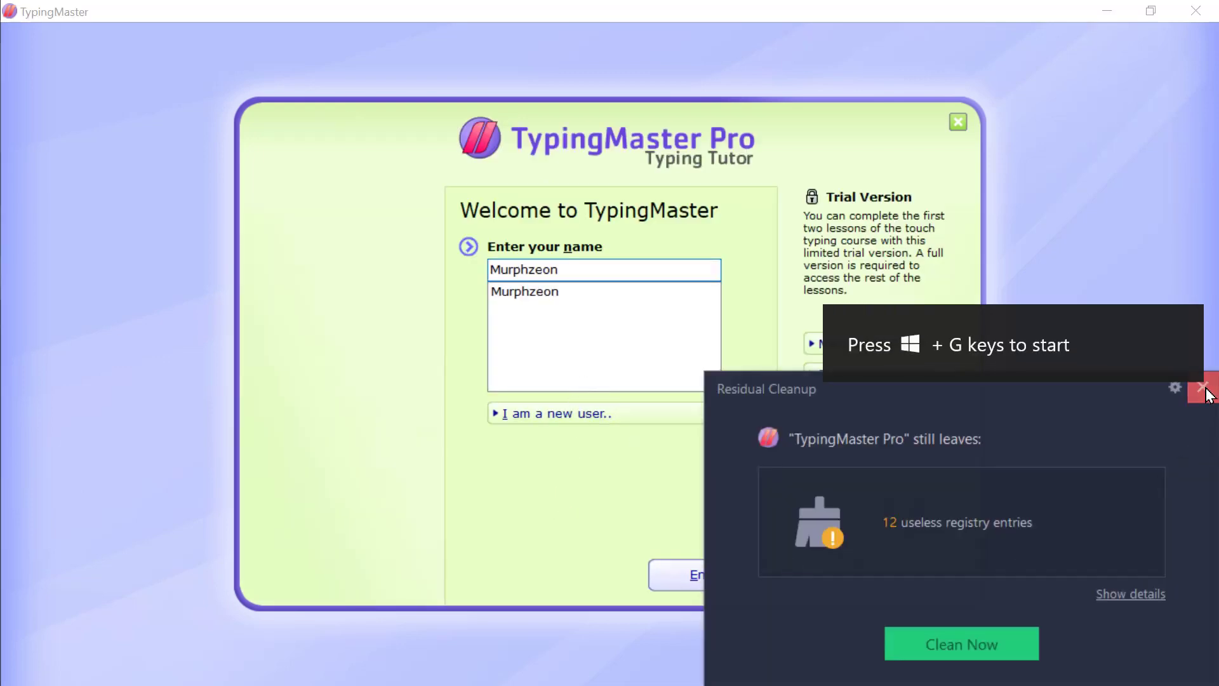
{"action": "left_click", "coordinate": [1203, 389]}
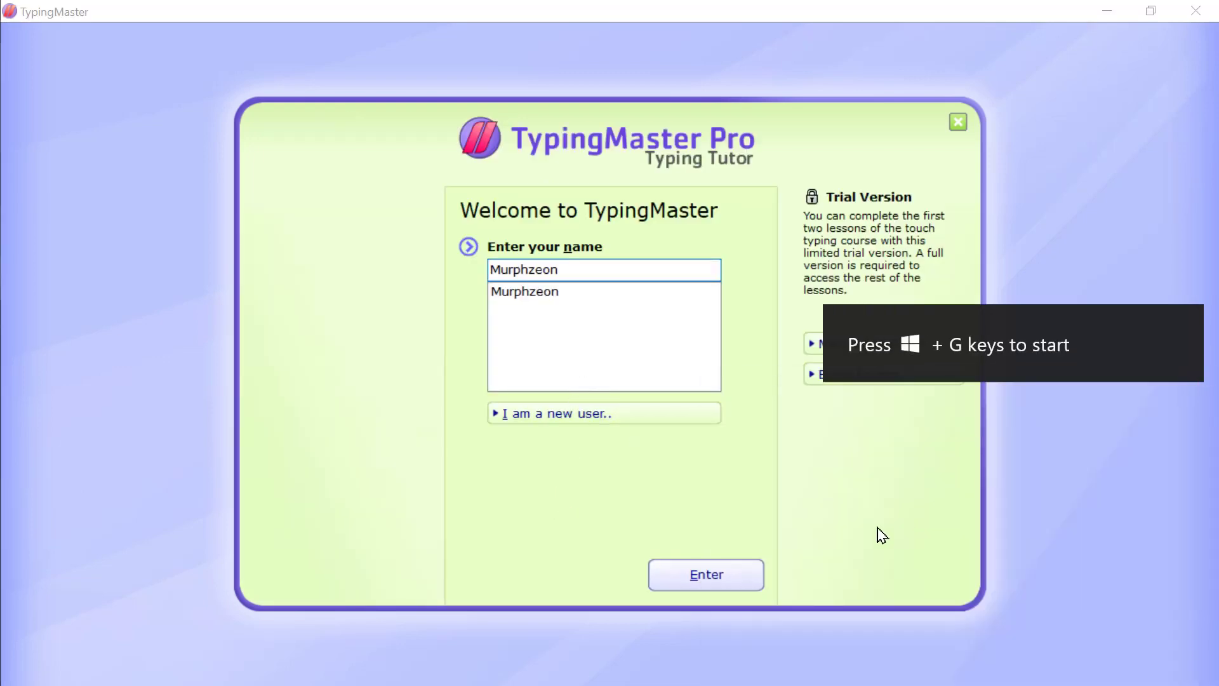
{"action": "left_click", "coordinate": [727, 585]}
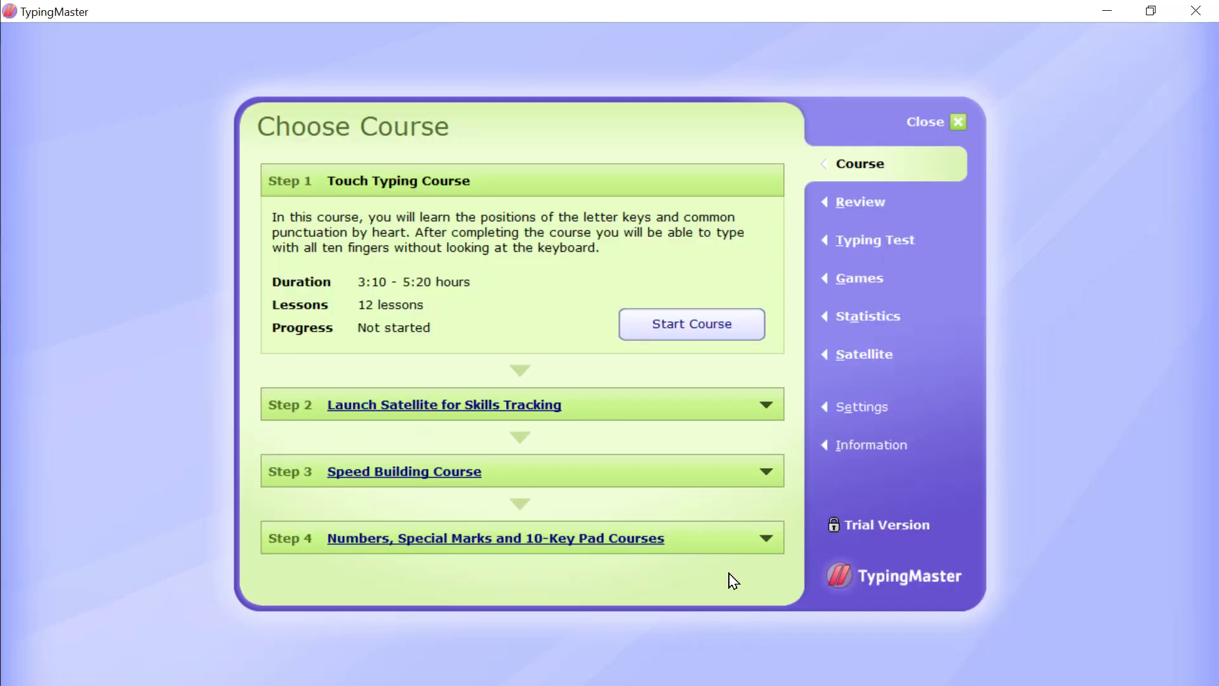
Start an Aesop's fables typing test, type 'Aesop was one off', cancel, and quit TypingMaster.
{"action": "left_click", "coordinate": [882, 245]}
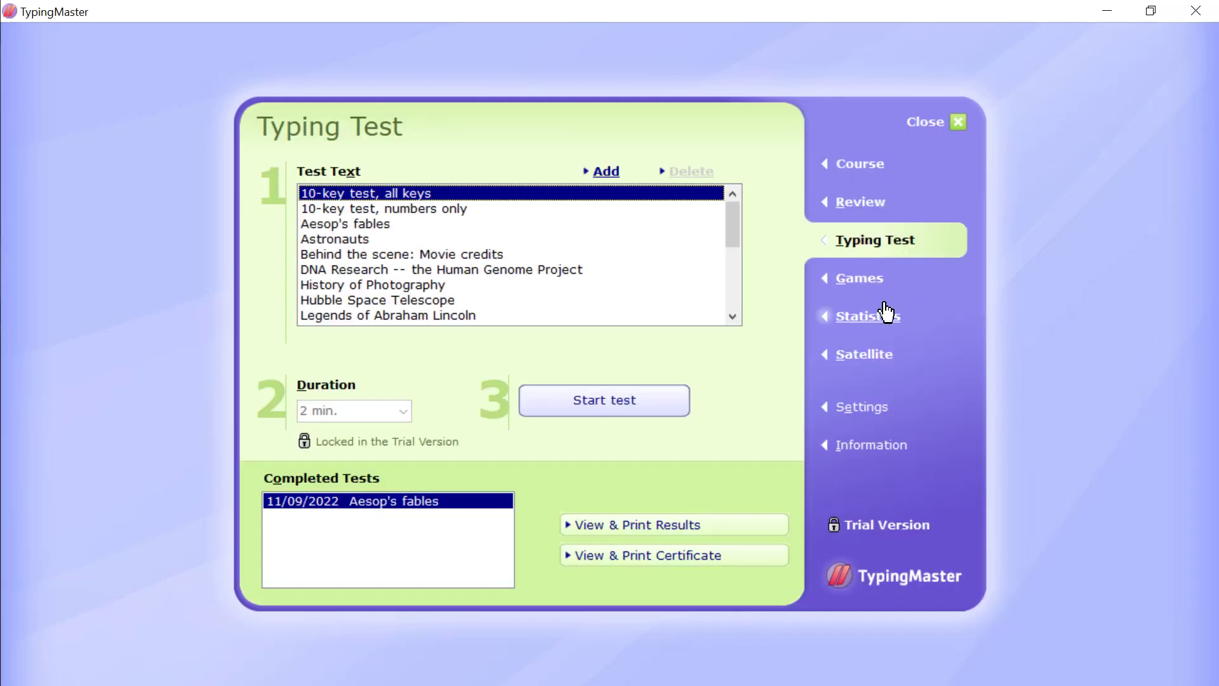
{"action": "left_click", "coordinate": [364, 225]}
{"action": "left_click", "coordinate": [577, 406]}
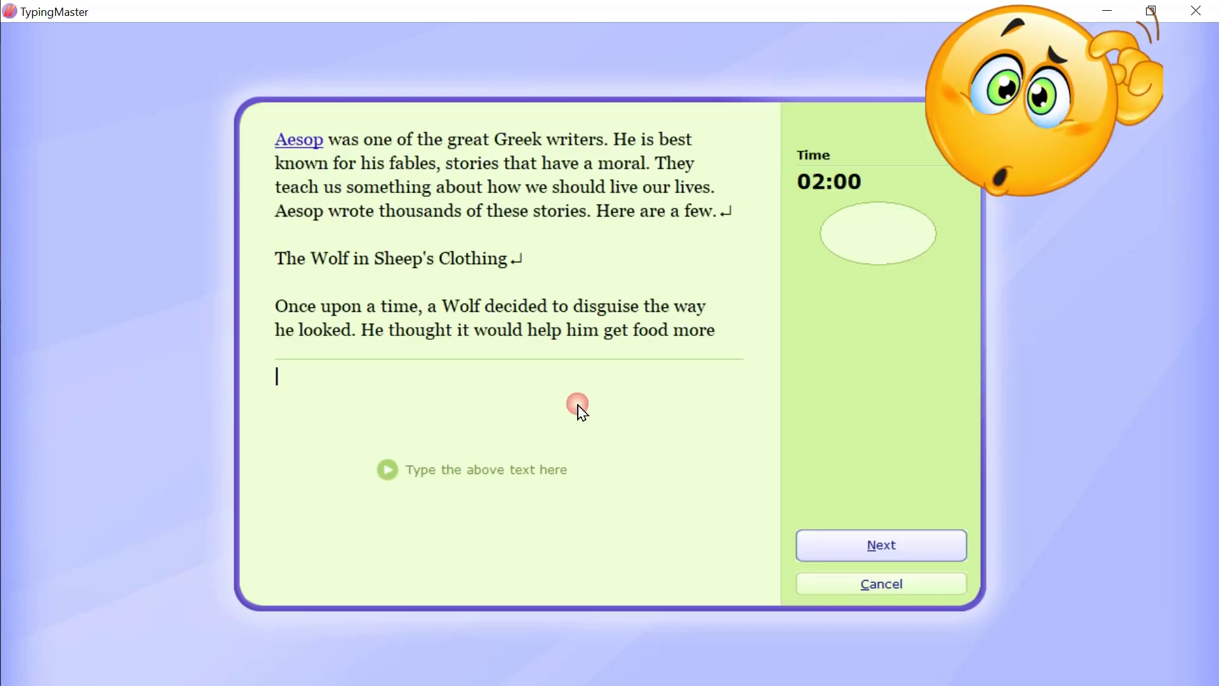
{"action": "type", "text": "A"}
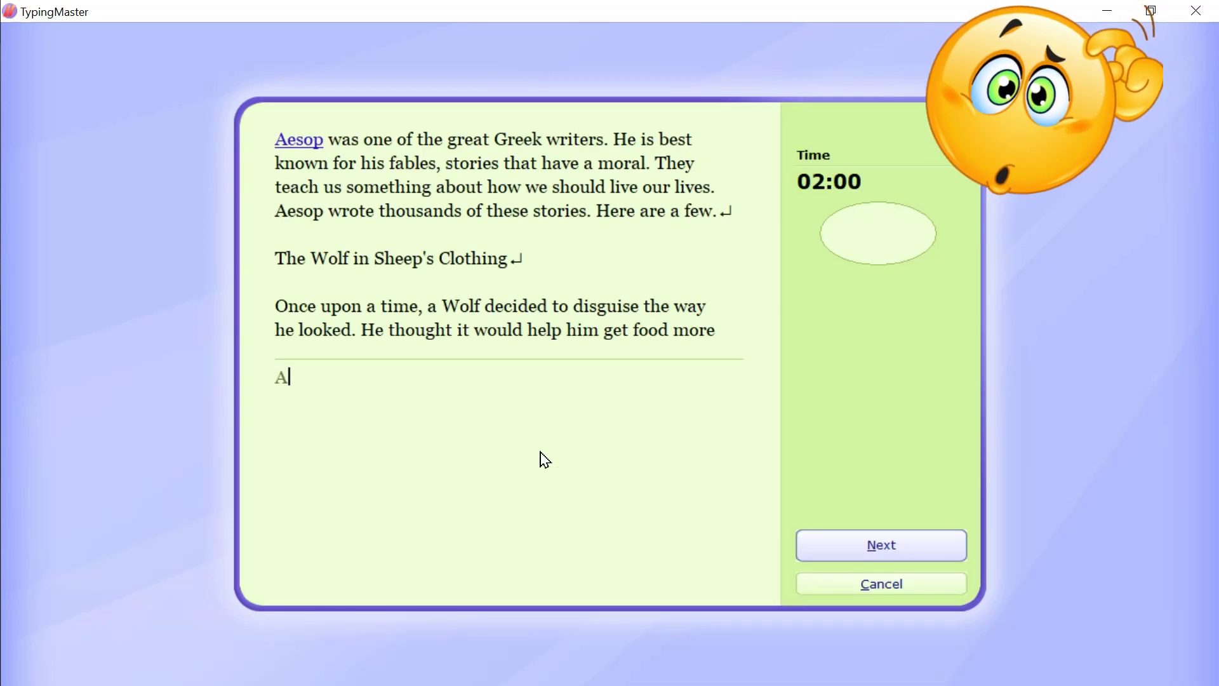
{"action": "type", "text": "esop was one off"}
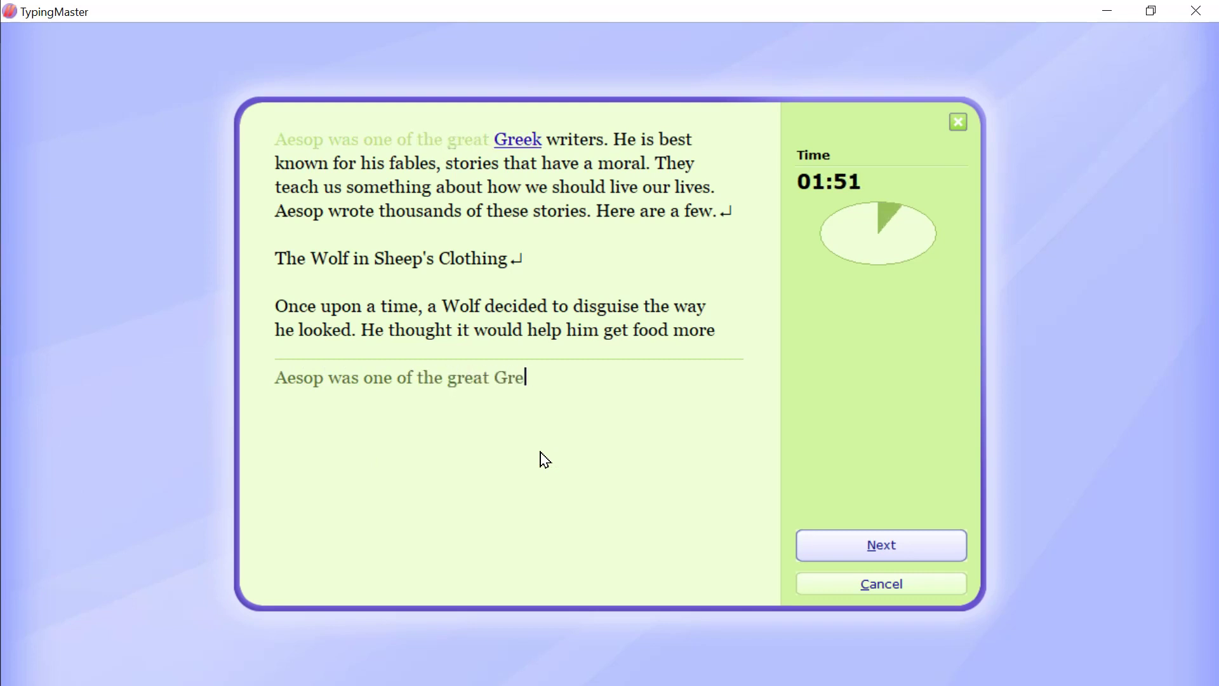
{"action": "left_click", "coordinate": [921, 587]}
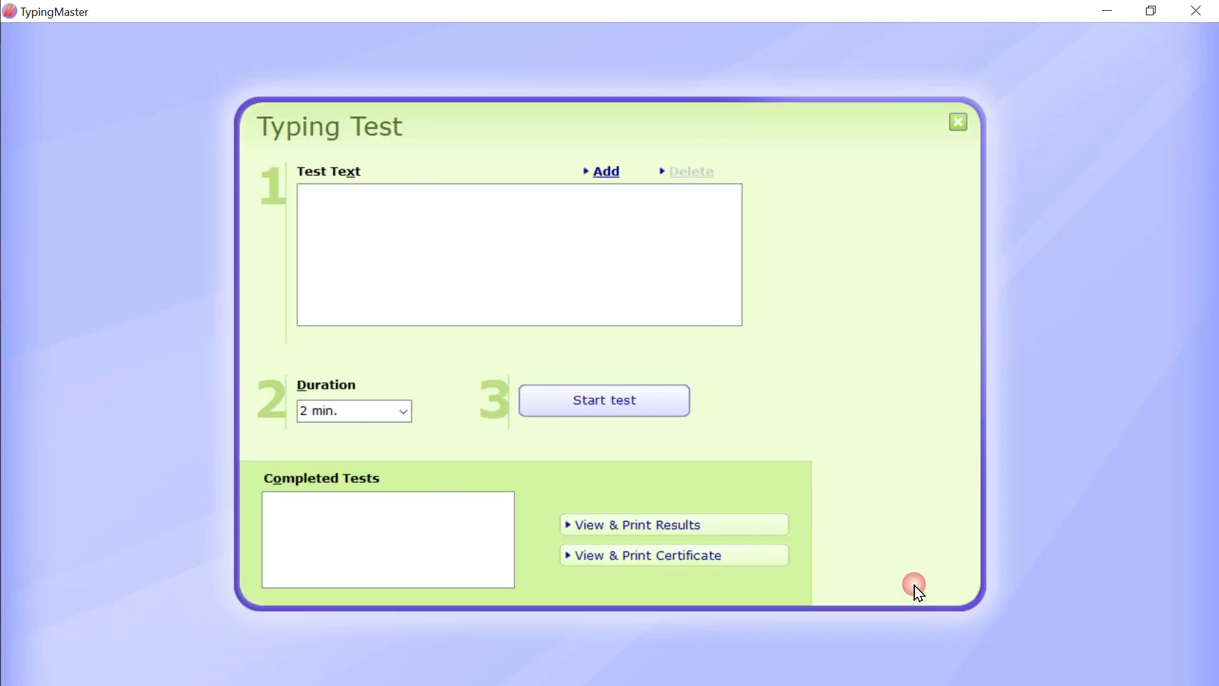
{"action": "left_click", "coordinate": [957, 122]}
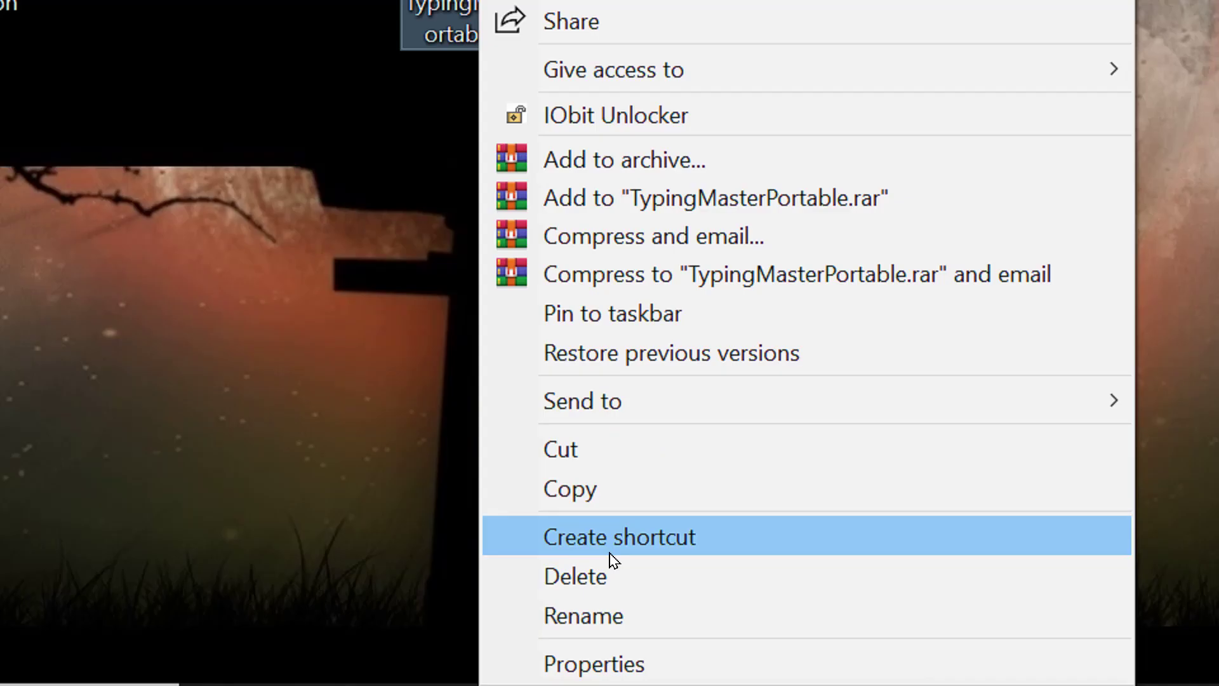
{"action": "left_click", "coordinate": [633, 664]}
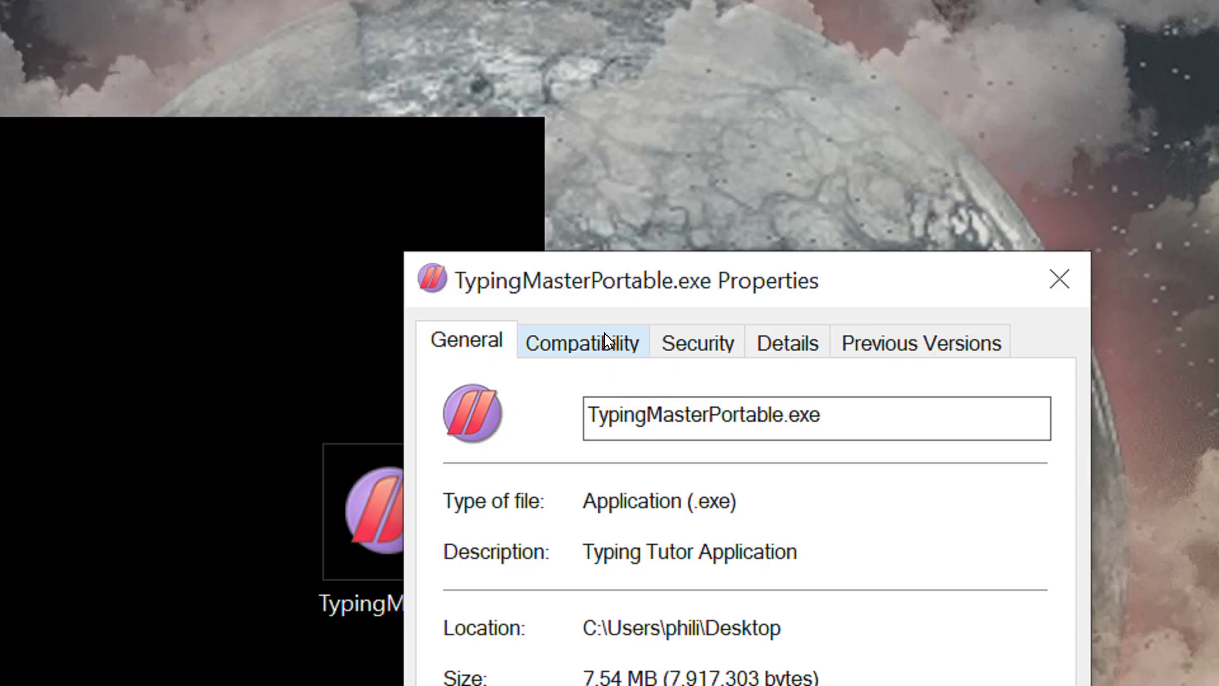
{"action": "left_click", "coordinate": [604, 341]}
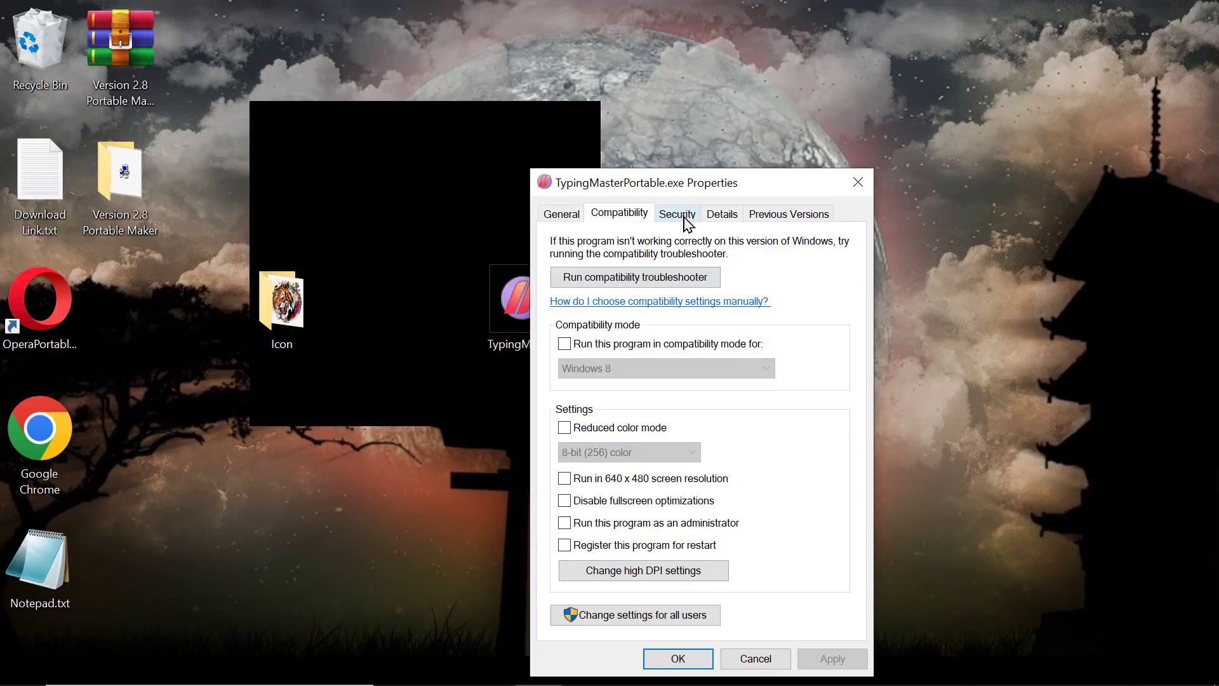
{"action": "left_click", "coordinate": [684, 218]}
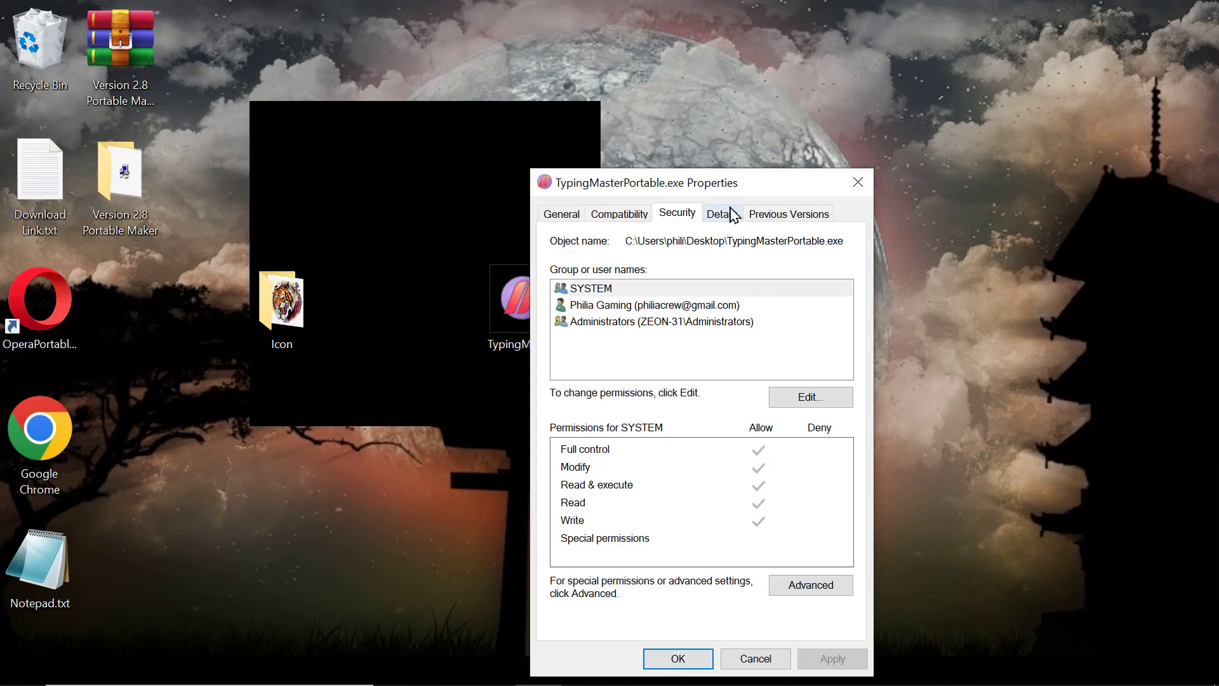
{"action": "left_click", "coordinate": [731, 214]}
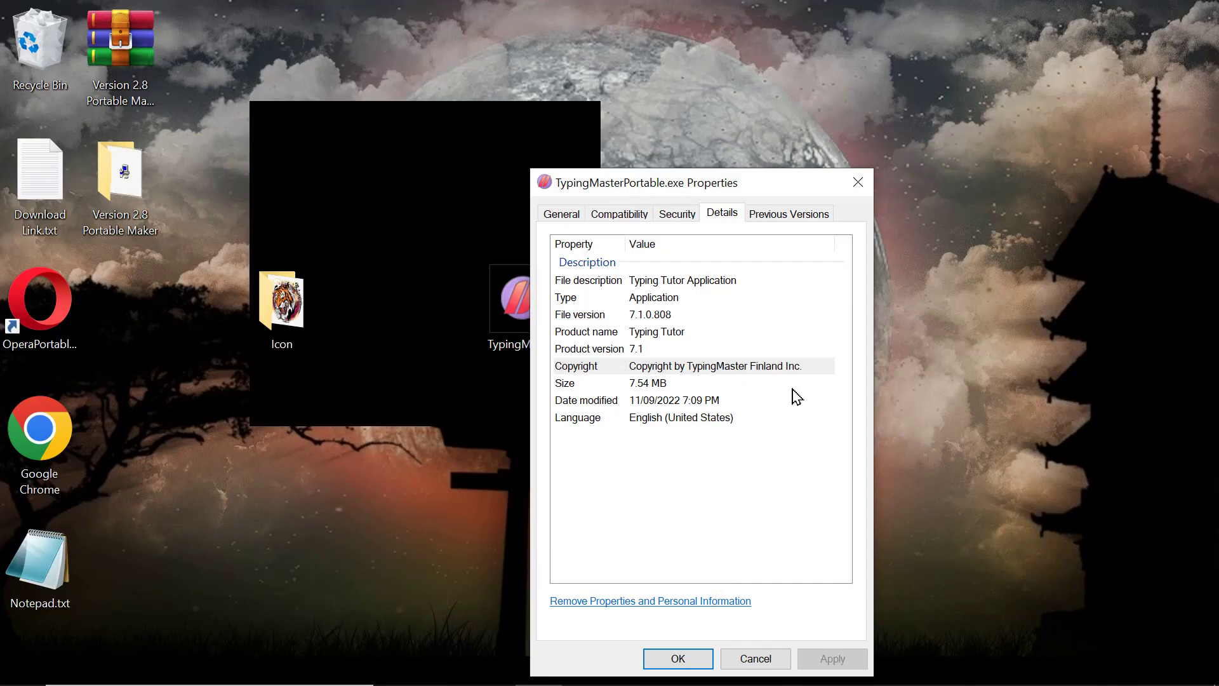
{"action": "left_click", "coordinate": [812, 214]}
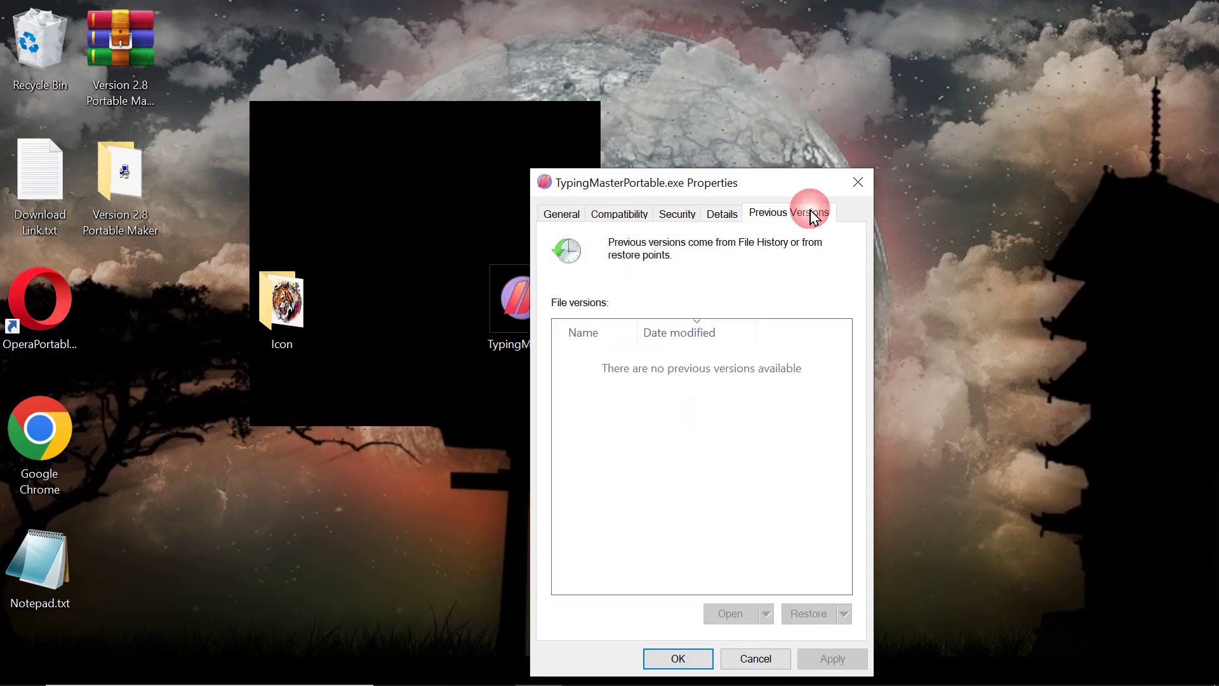
{"action": "key", "text": "Escape"}
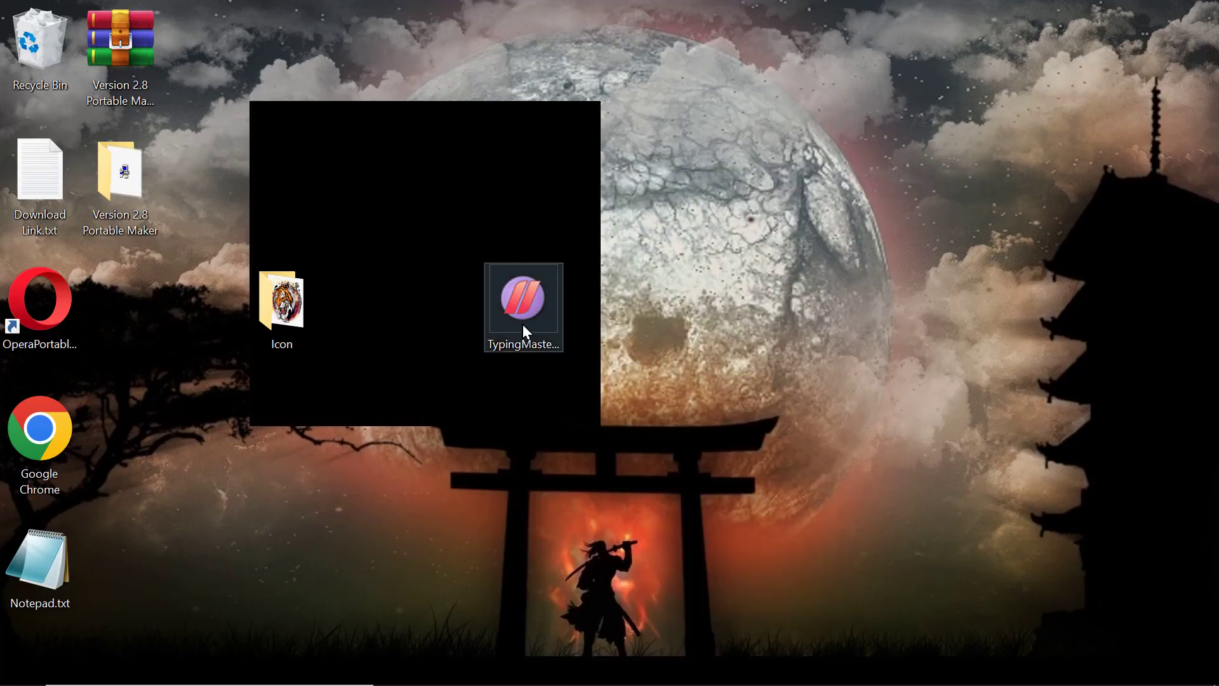
Switch off real-time, cloud-delivered, automatic sample submission and tamper protection in Virus & threat settings.
{"action": "mouse_move", "coordinate": [368, 209]}
{"action": "left_mouse_down"}
{"action": "mouse_move", "coordinate": [374, 202]}
{"action": "mouse_move", "coordinate": [330, 179]}
{"action": "left_mouse_up"}
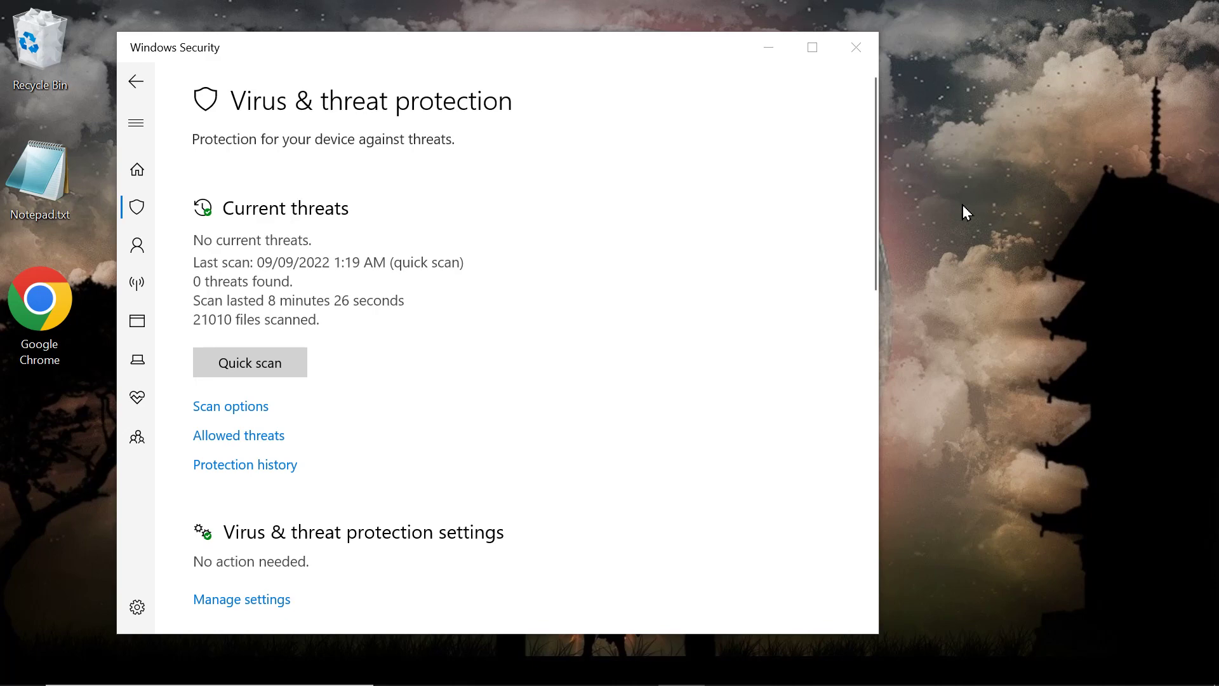
{"action": "scroll", "coordinate": [754, 236], "scroll_direction": "down", "scroll_amount": 5}
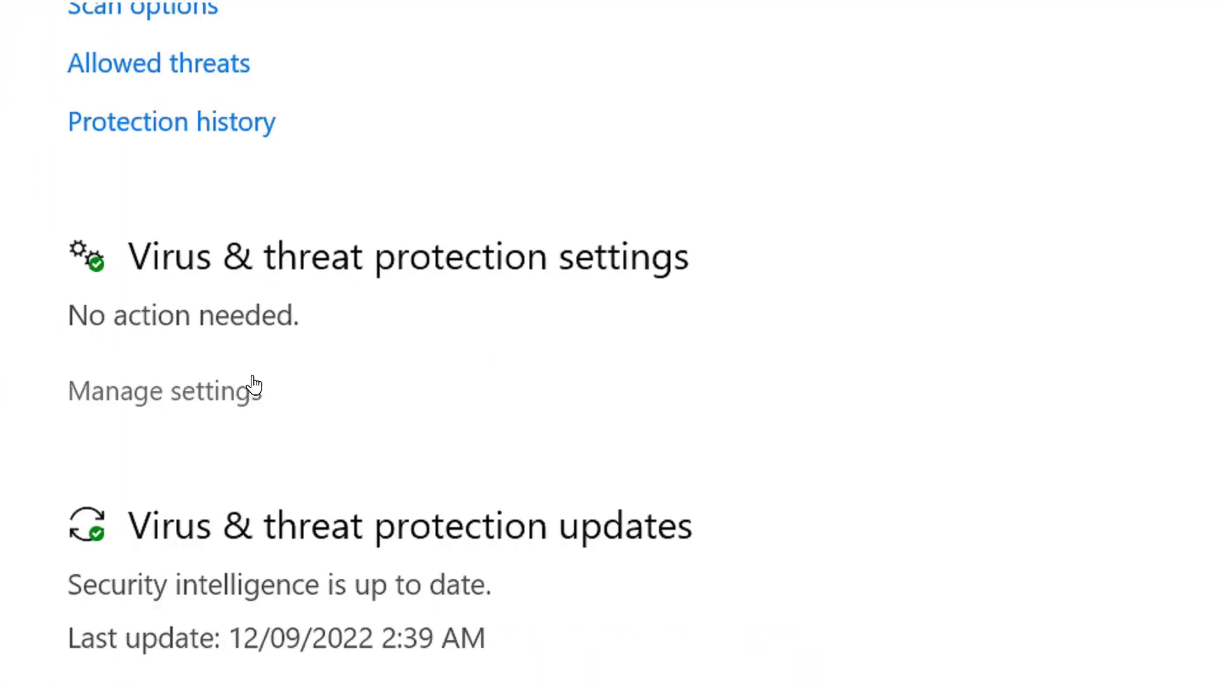
{"action": "left_click", "coordinate": [253, 388]}
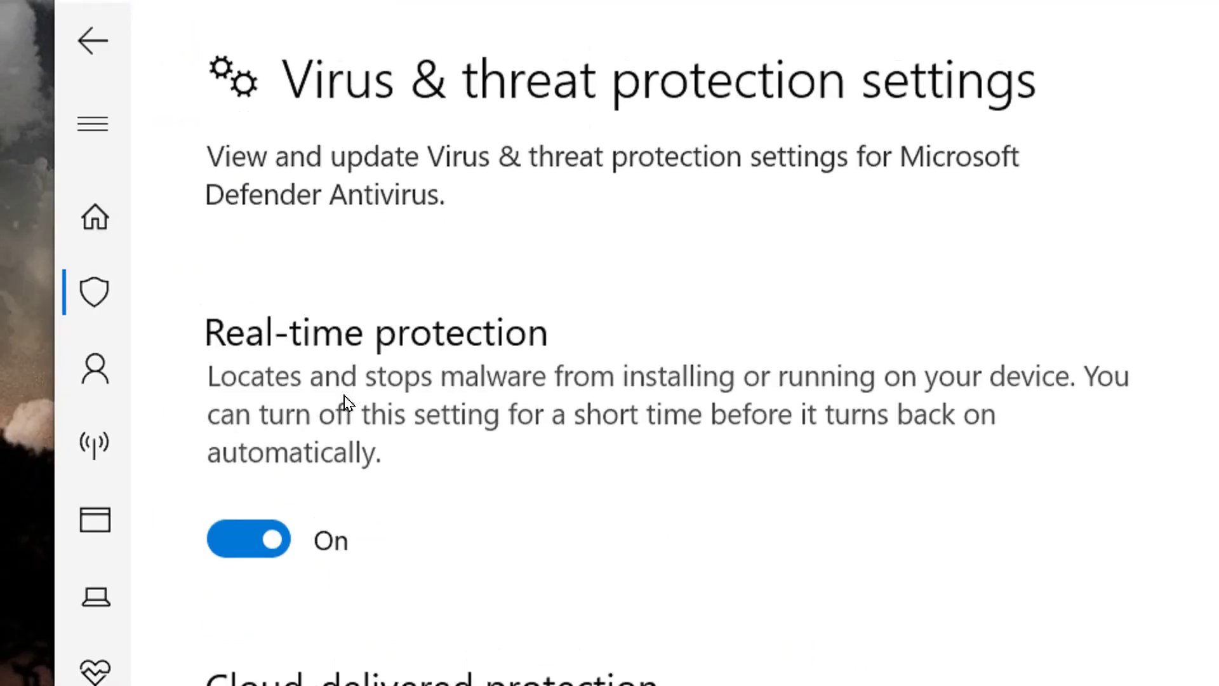
{"action": "left_click", "coordinate": [311, 527]}
{"action": "scroll", "coordinate": [356, 555], "scroll_direction": "down", "scroll_amount": 5}
{"action": "left_click", "coordinate": [310, 531]}
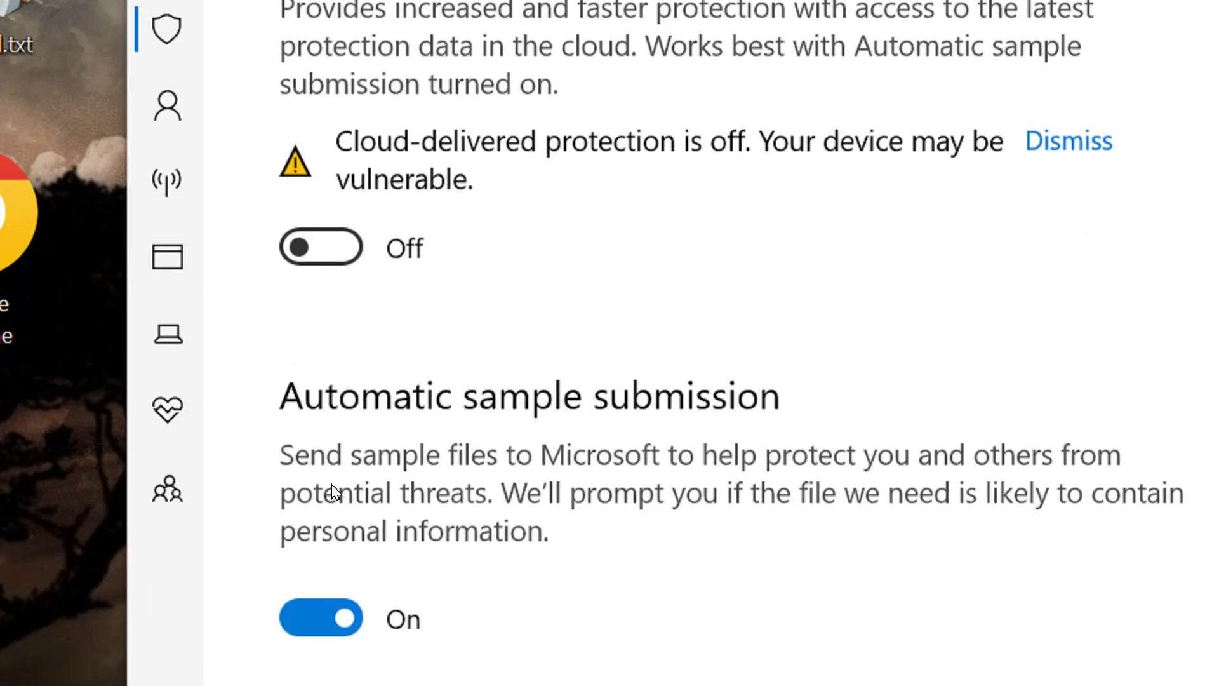
{"action": "scroll", "coordinate": [331, 492], "scroll_direction": "down", "scroll_amount": 2}
{"action": "left_click", "coordinate": [327, 443]}
{"action": "scroll", "coordinate": [324, 445], "scroll_direction": "down", "scroll_amount": 3}
{"action": "left_click", "coordinate": [318, 378]}
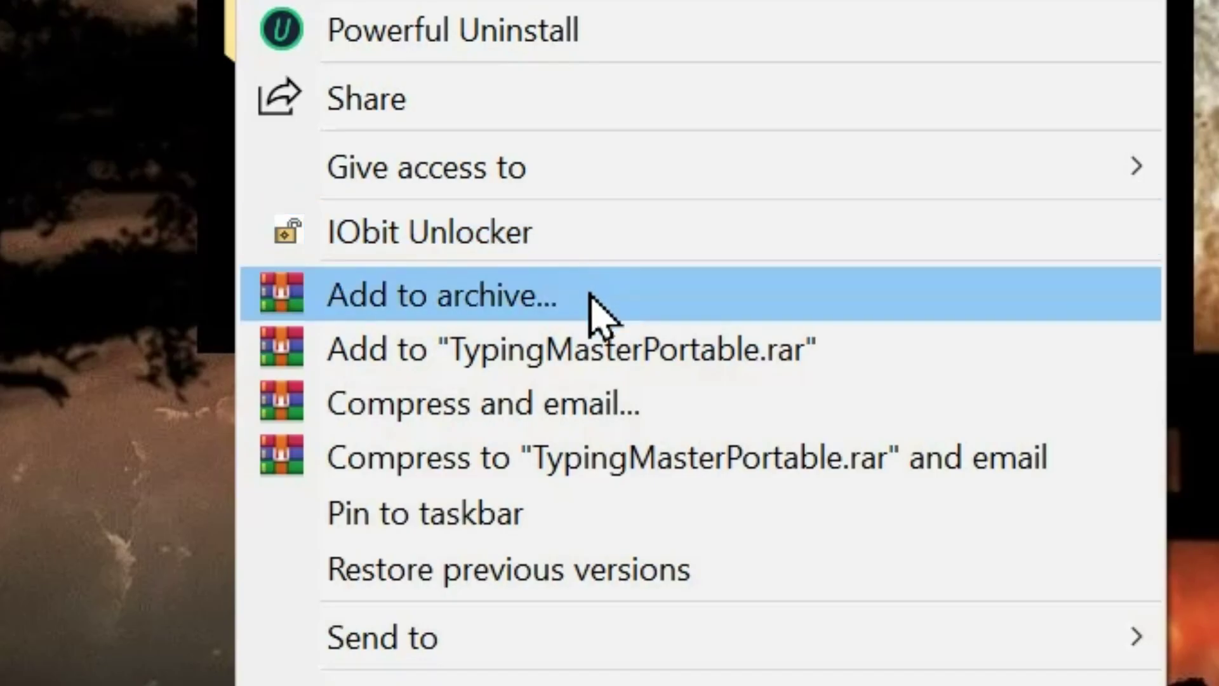
Archive the portable exe as RAR4 with Best compression and bring up the Advanced settings.
{"action": "left_click", "coordinate": [590, 296]}
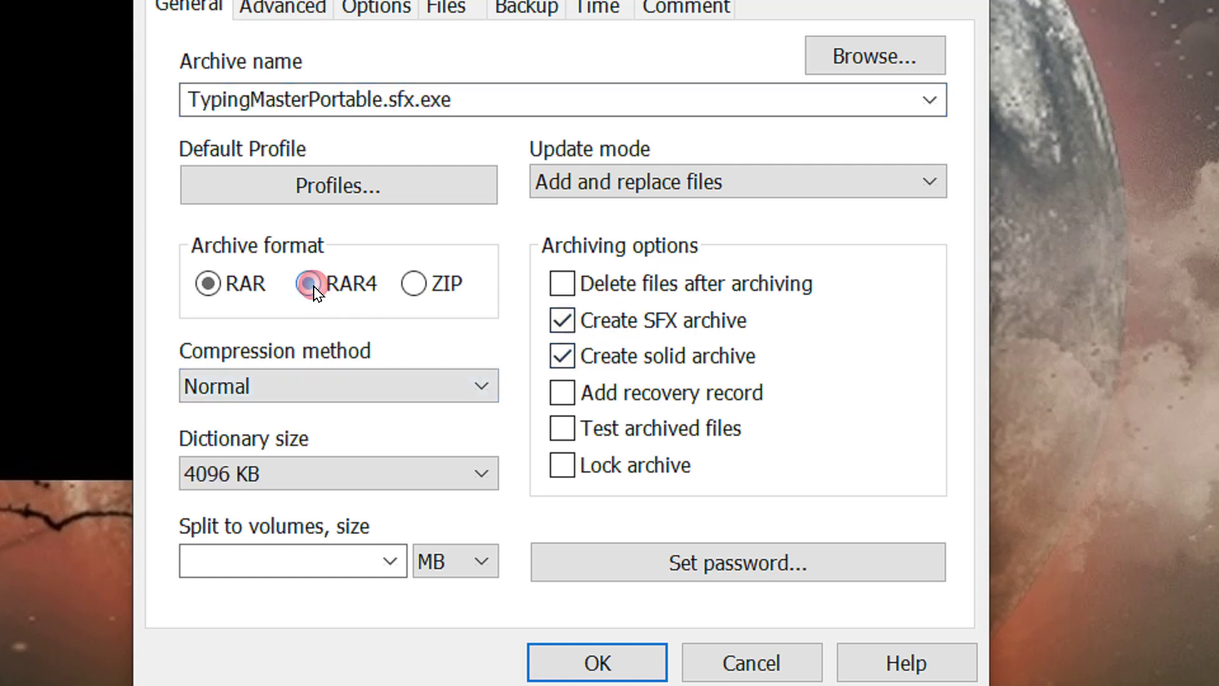
{"action": "left_click", "coordinate": [332, 385]}
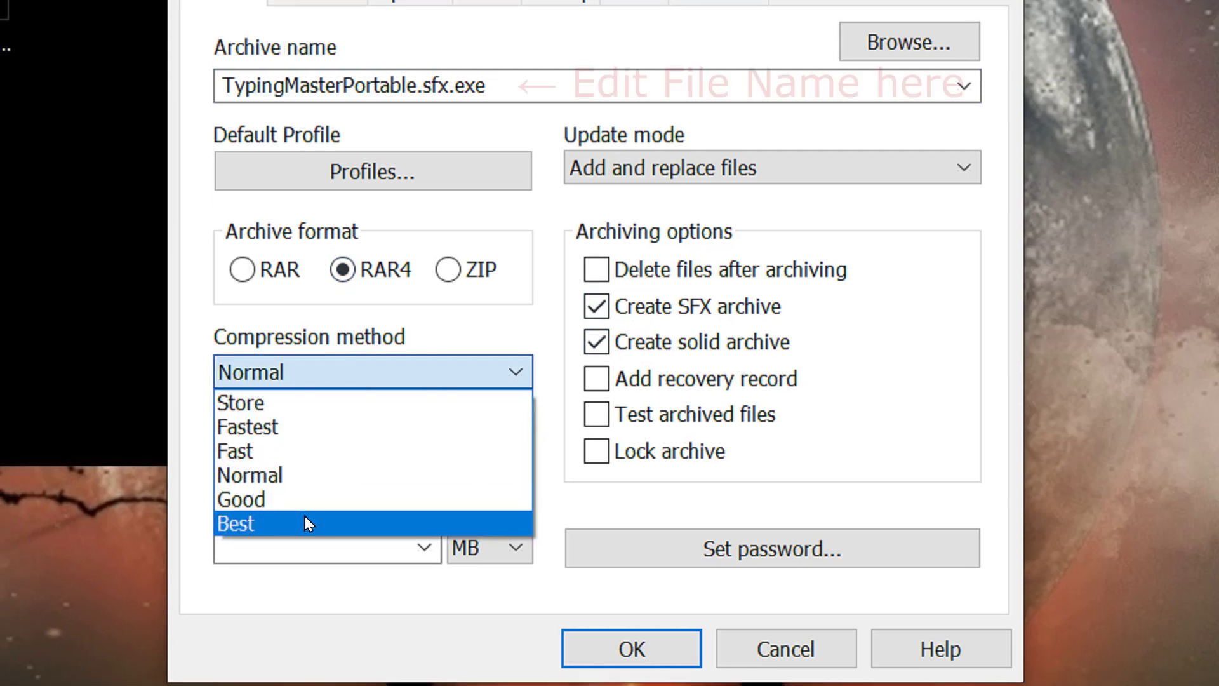
{"action": "left_click", "coordinate": [304, 524]}
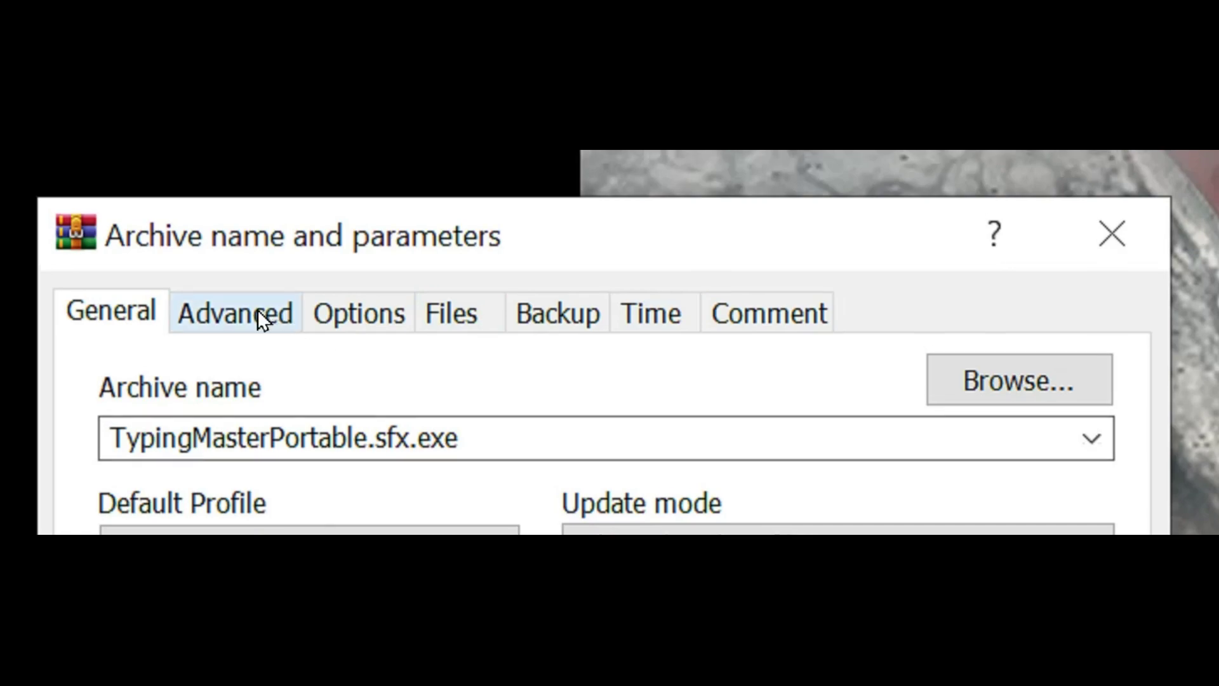
{"action": "left_click", "coordinate": [316, 56]}
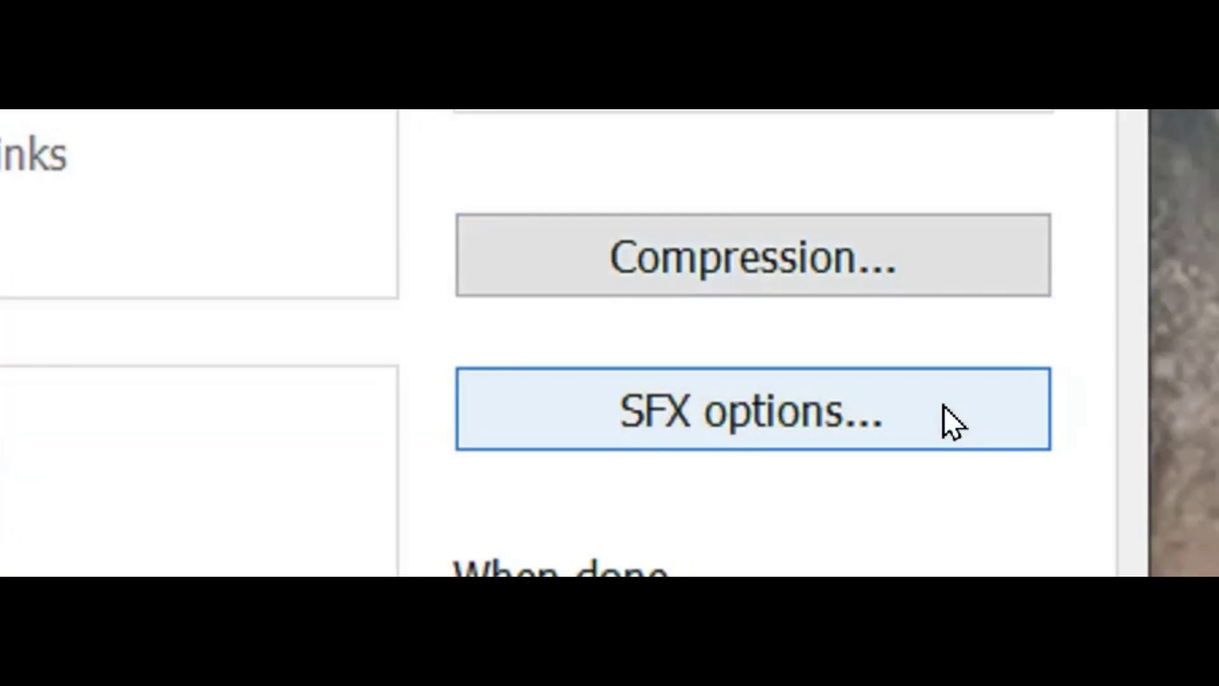
Set the SFX to run TypingMasterPortable.exe after extraction, using the copied file name.
{"action": "left_click", "coordinate": [914, 465]}
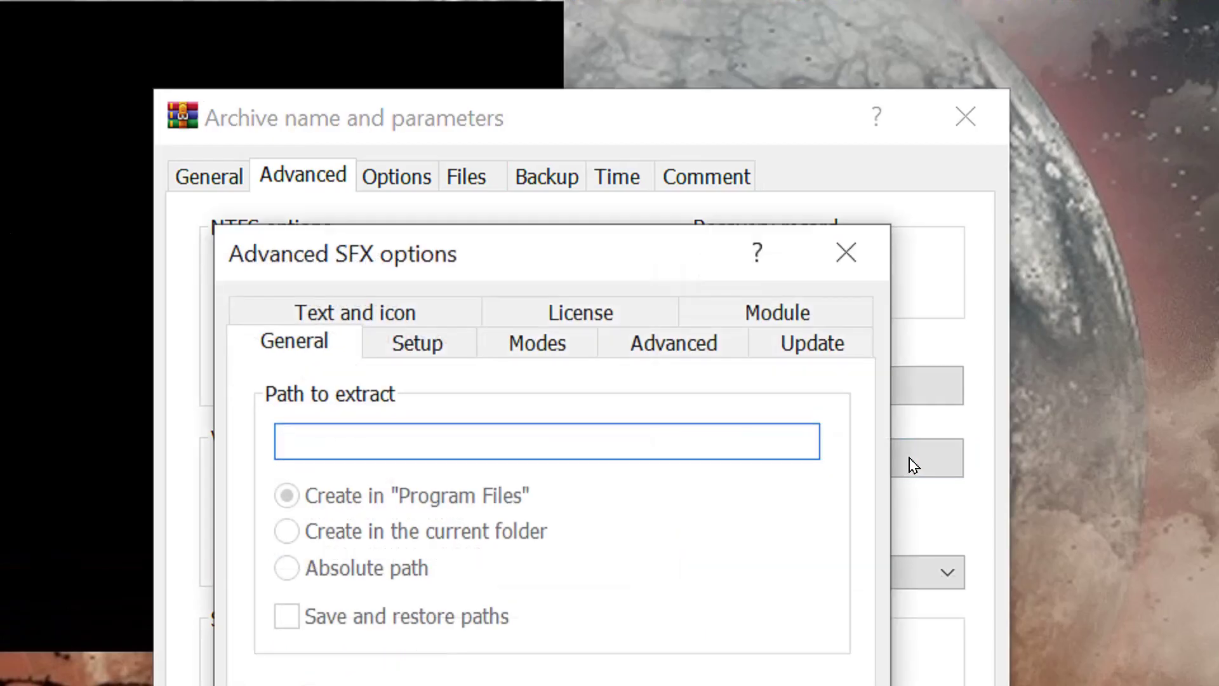
{"action": "left_click", "coordinate": [441, 358]}
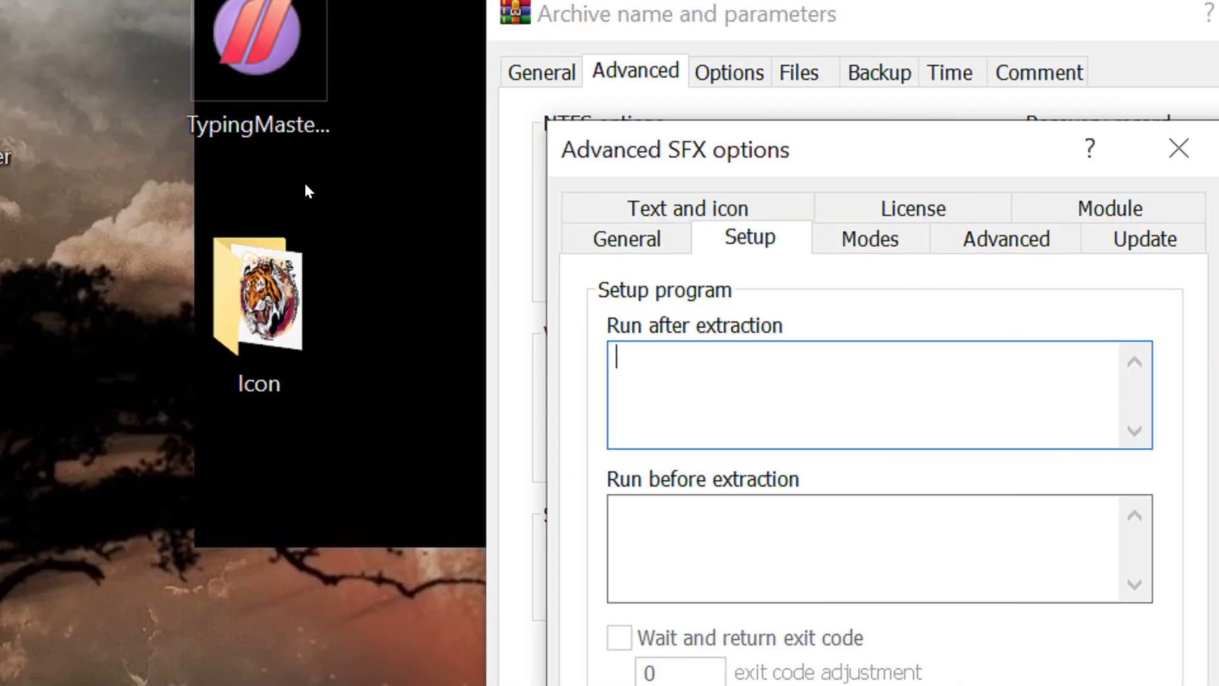
{"action": "left_click", "coordinate": [317, 170]}
{"action": "left_click", "coordinate": [319, 179]}
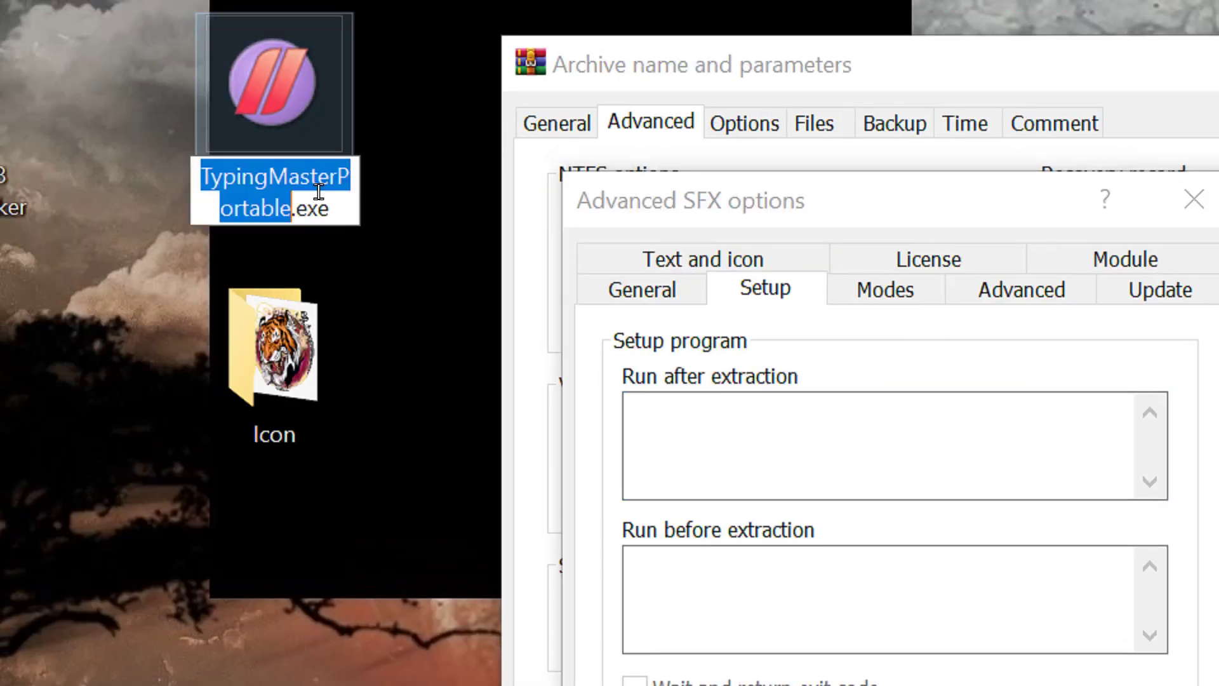
{"action": "key", "text": "ctrl+a"}
{"action": "key", "text": "ctrl+c"}
{"action": "left_click", "coordinate": [901, 415]}
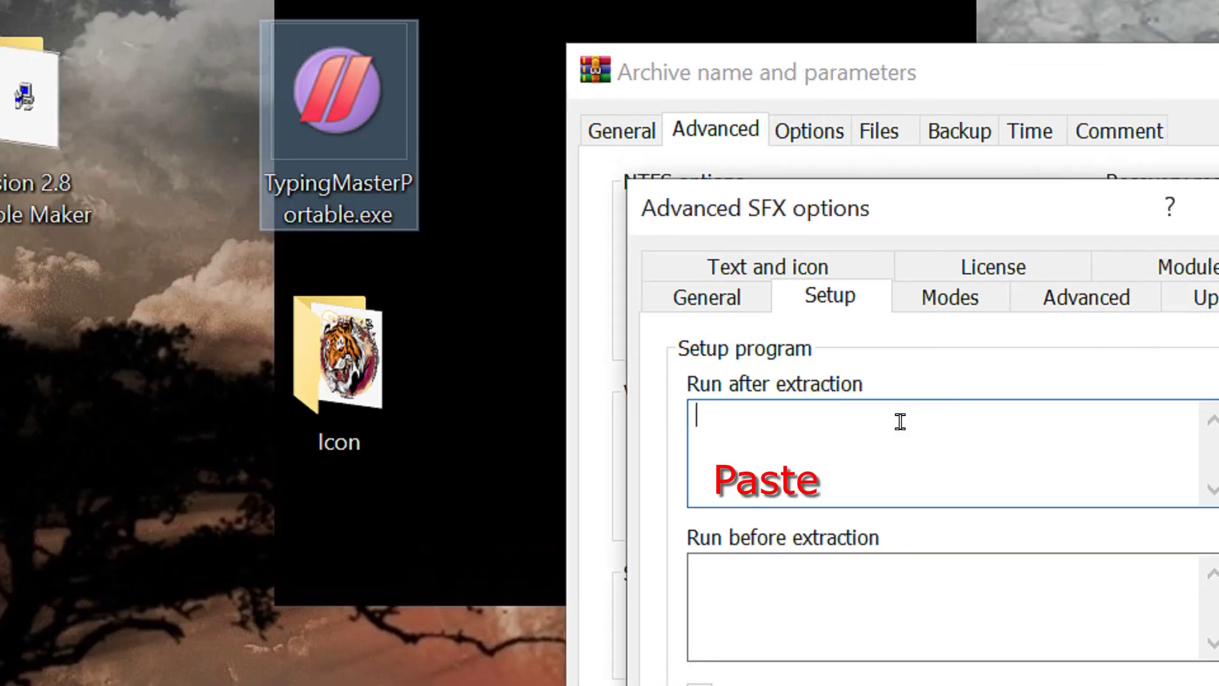
{"action": "key", "text": "ctrl+v"}
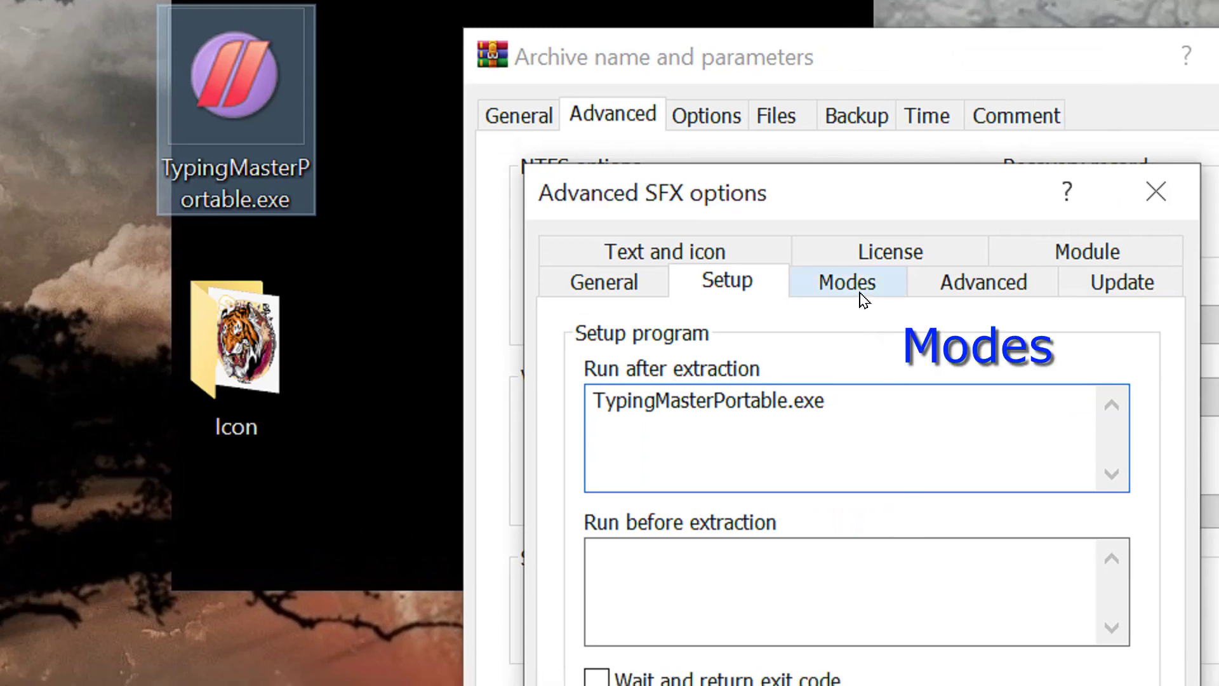
Make the SFX unpack to a temporary folder with all windows hidden.
{"action": "left_click", "coordinate": [884, 308]}
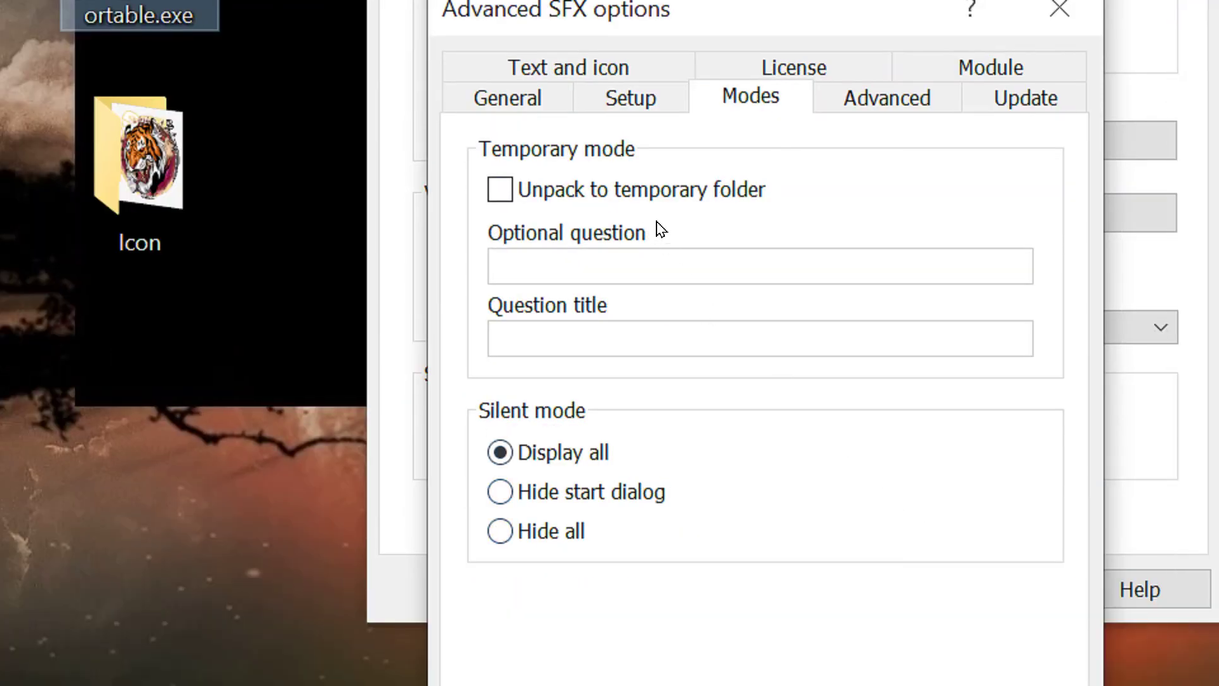
{"action": "left_click", "coordinate": [648, 190]}
{"action": "left_click", "coordinate": [579, 531]}
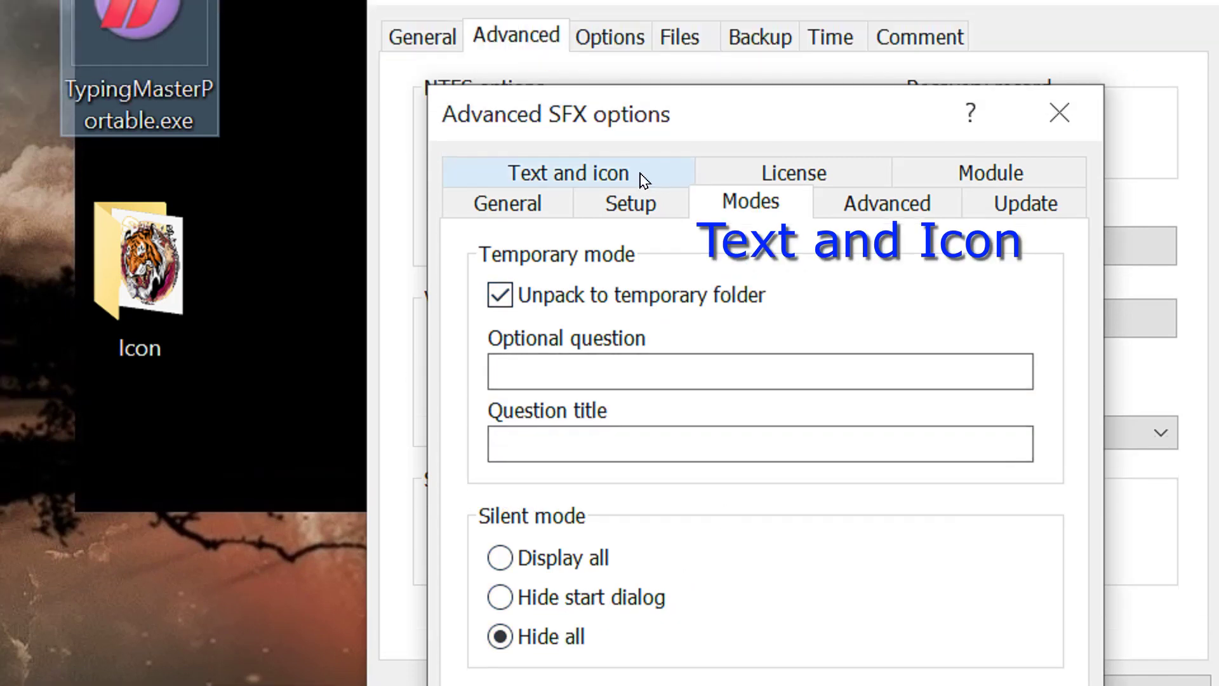
Give the SFX the Tiger_01.ico icon from the Icon folder and build the archive.
{"action": "left_click", "coordinate": [643, 178]}
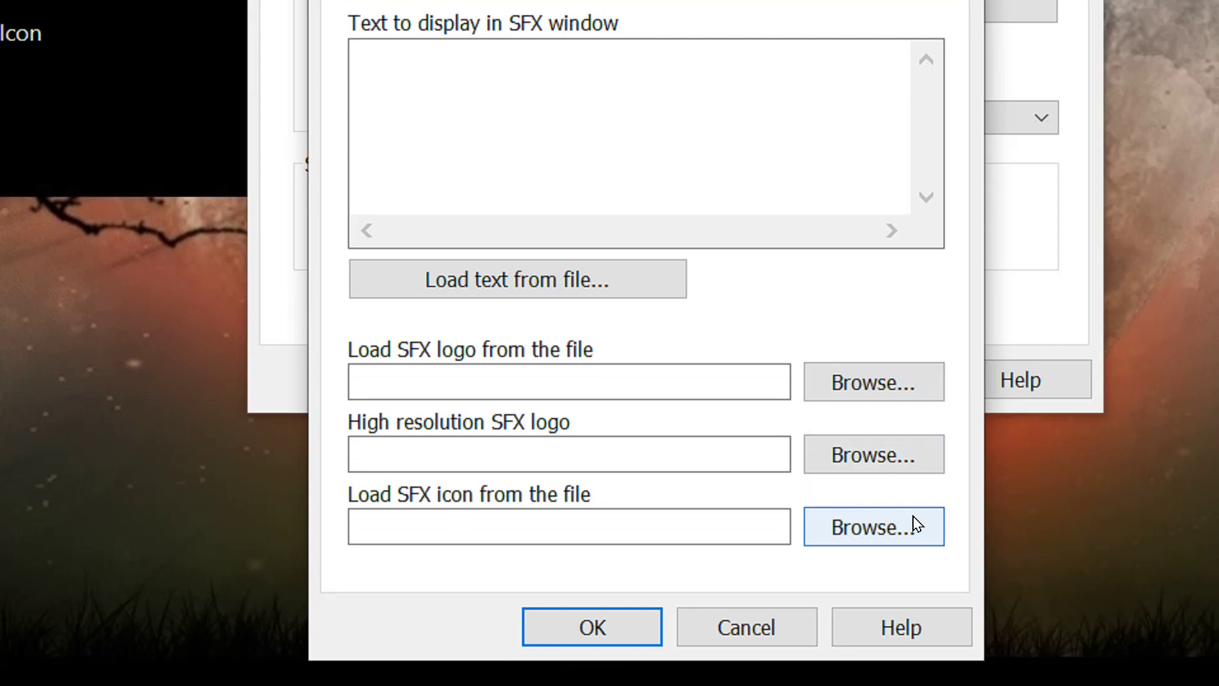
{"action": "left_click", "coordinate": [917, 524]}
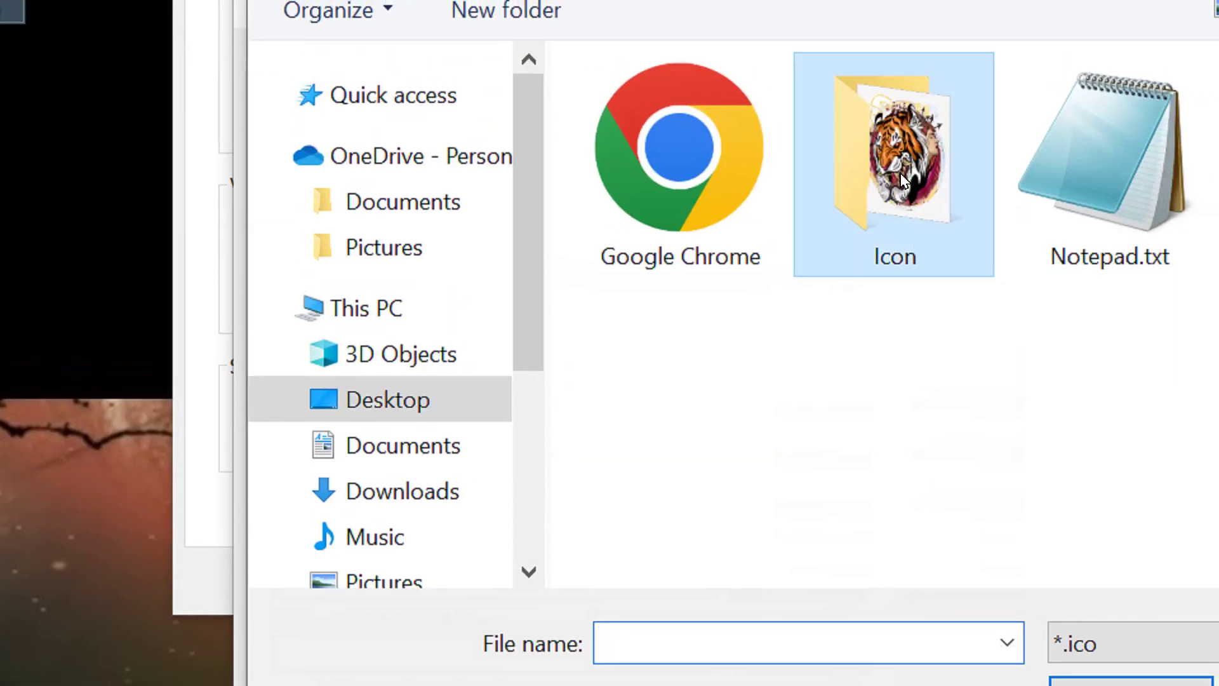
{"action": "double_click", "coordinate": [901, 173]}
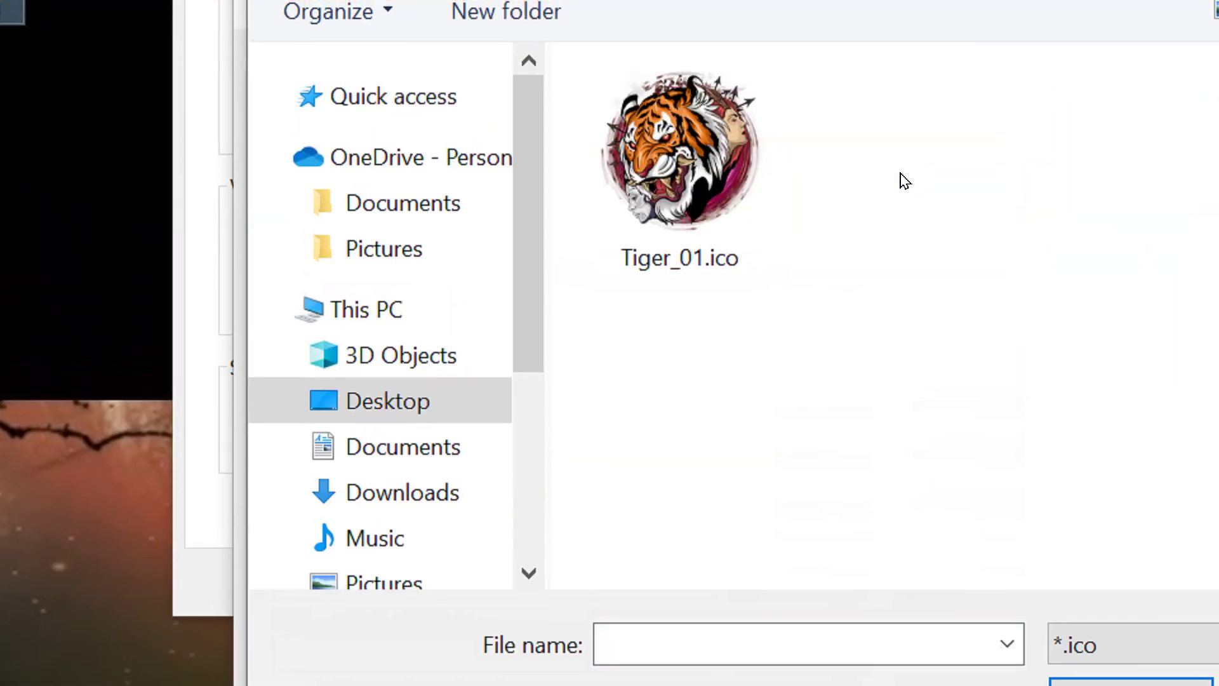
{"action": "left_click", "coordinate": [699, 171]}
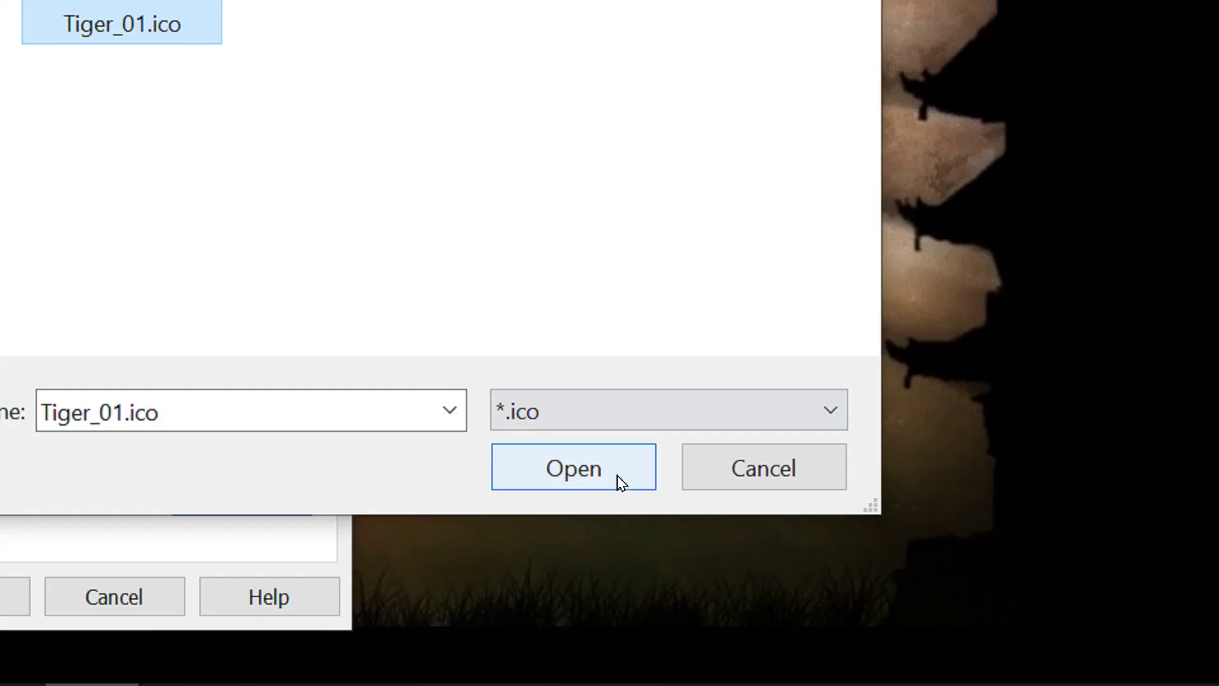
{"action": "left_click", "coordinate": [889, 578]}
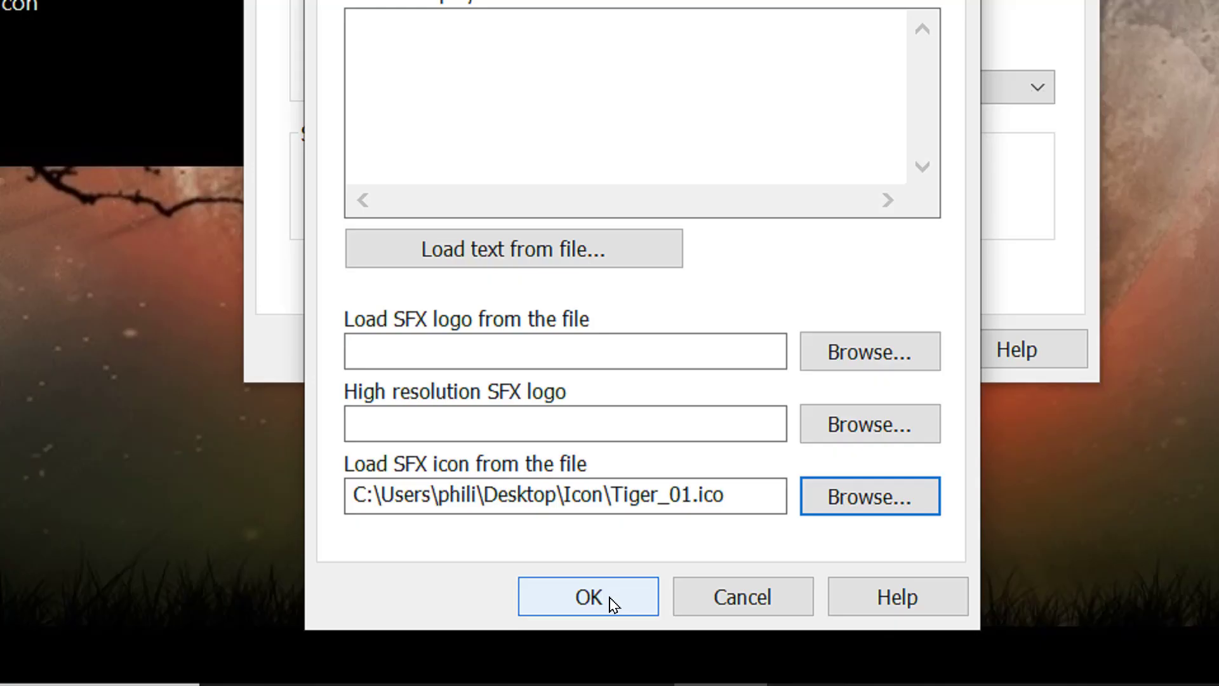
{"action": "left_click", "coordinate": [612, 600]}
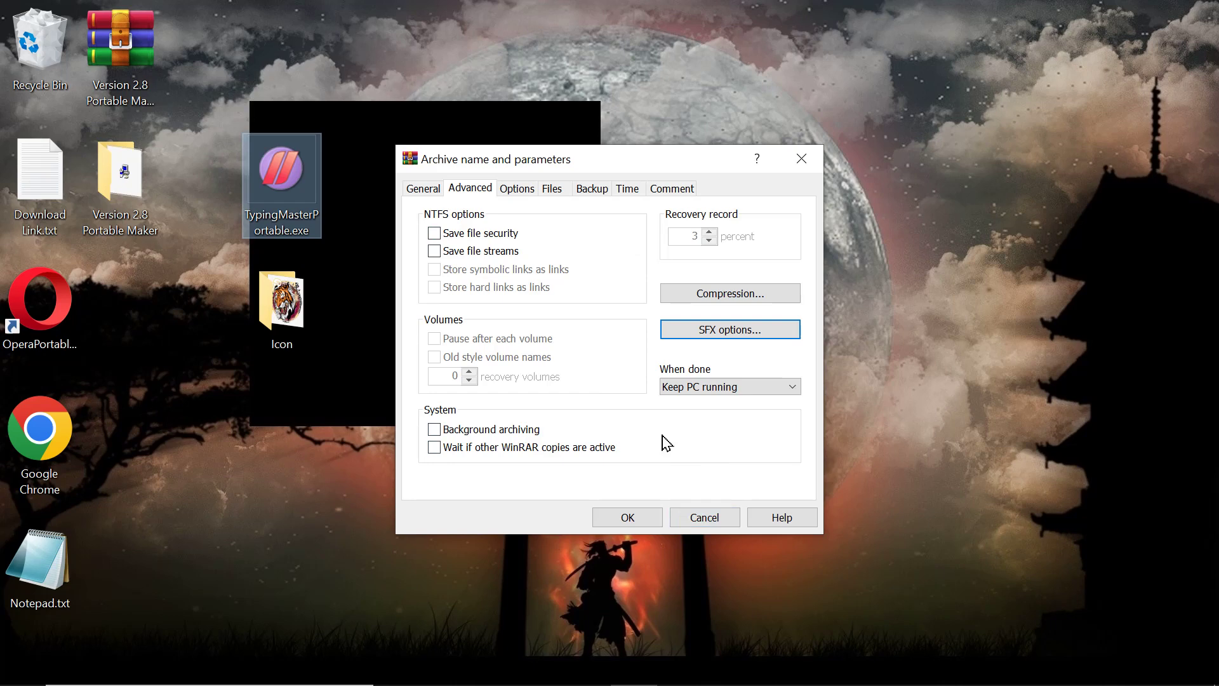
{"action": "left_click", "coordinate": [642, 517]}
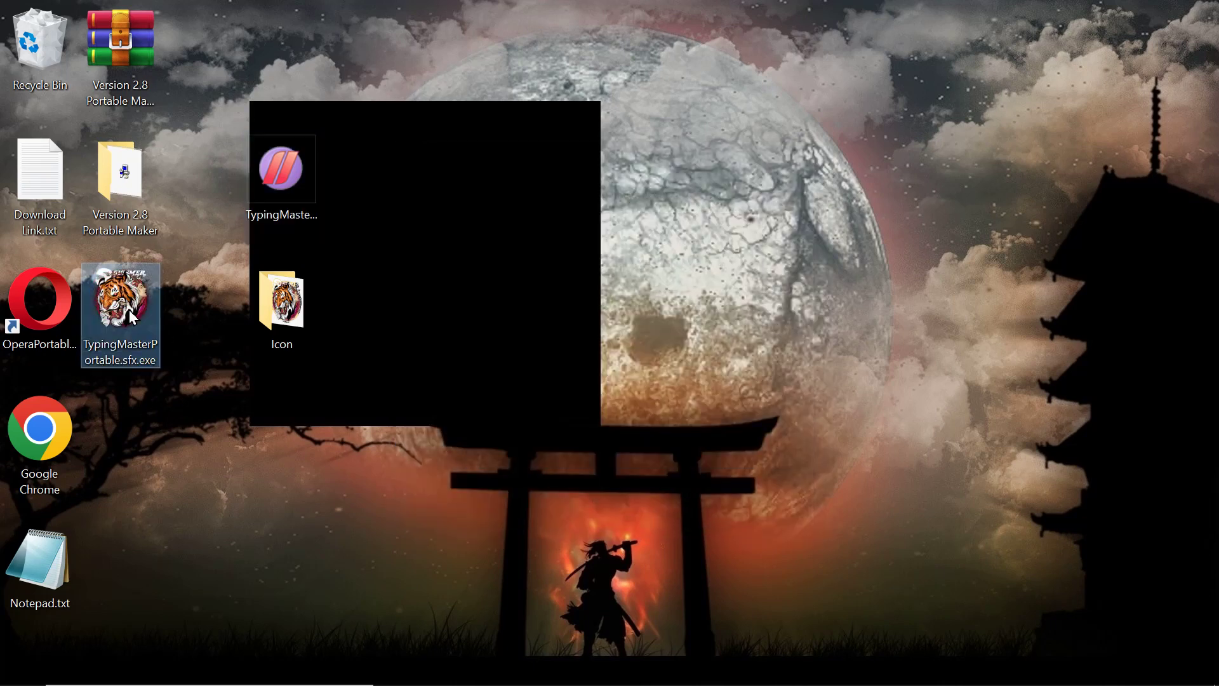
Move the tiger SFX into the folder window and launch it, then start and cancel an Aesop's fables test before closing TypingMaster.
{"action": "left_click_drag", "start_coordinate": [127, 311], "coordinate": [419, 209]}
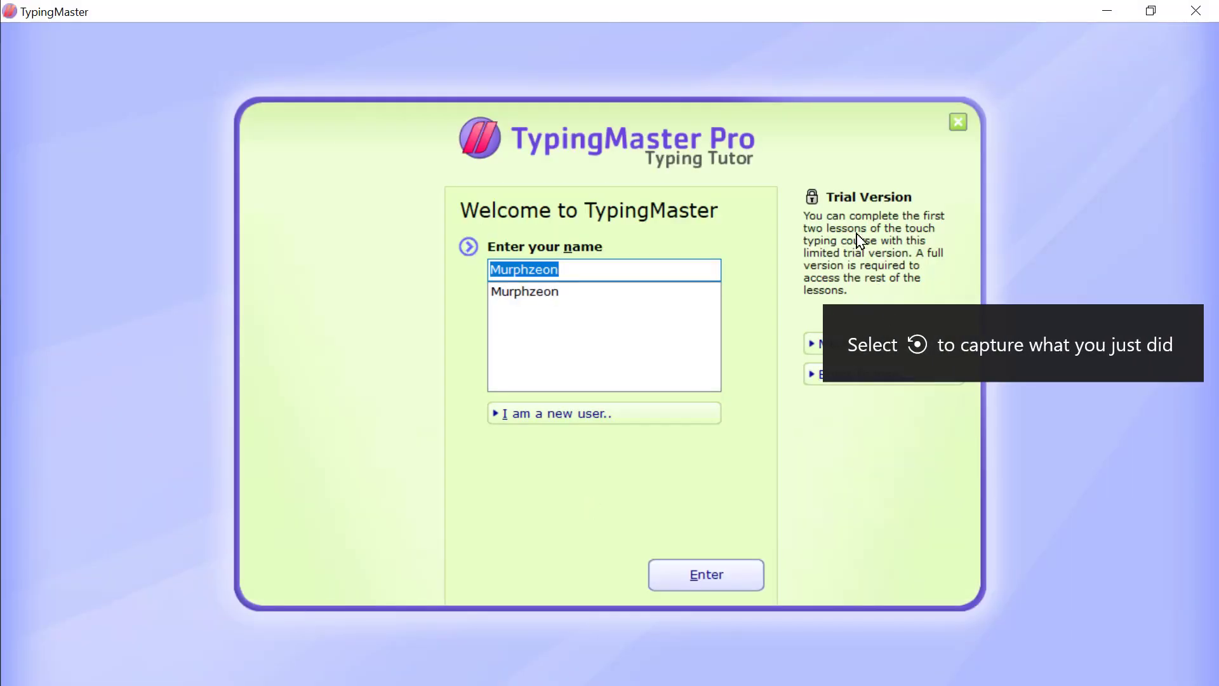
{"action": "left_click", "coordinate": [722, 570]}
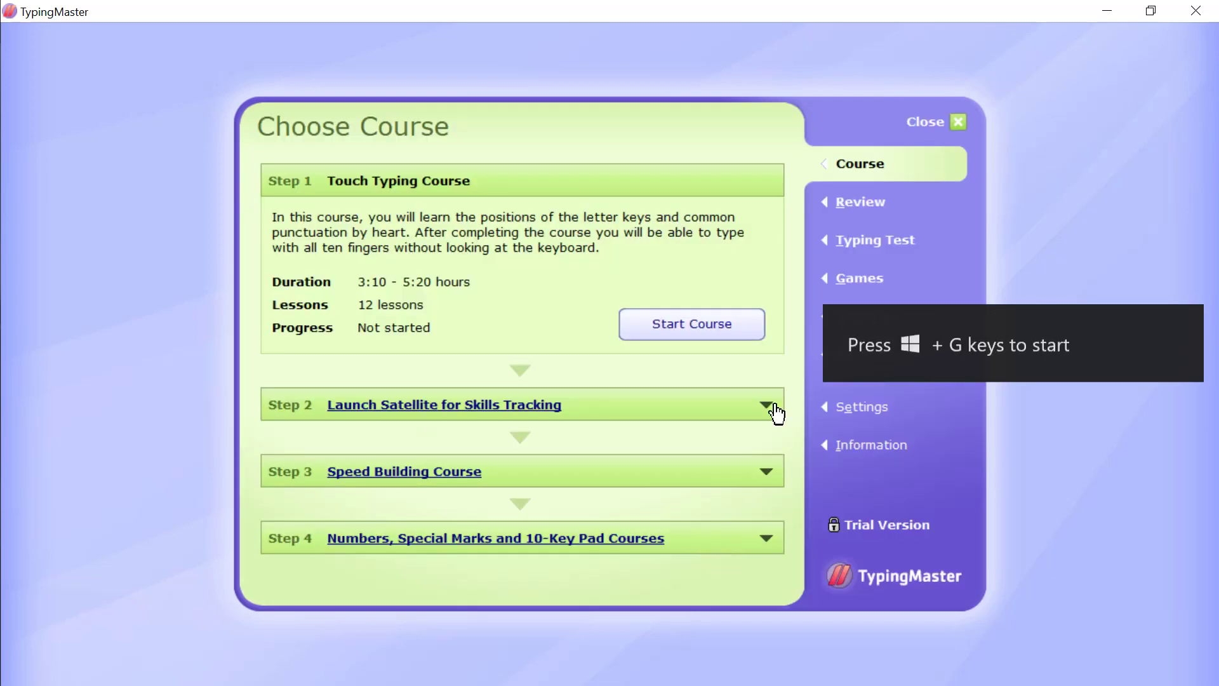
{"action": "left_click", "coordinate": [870, 243]}
{"action": "left_click", "coordinate": [361, 225]}
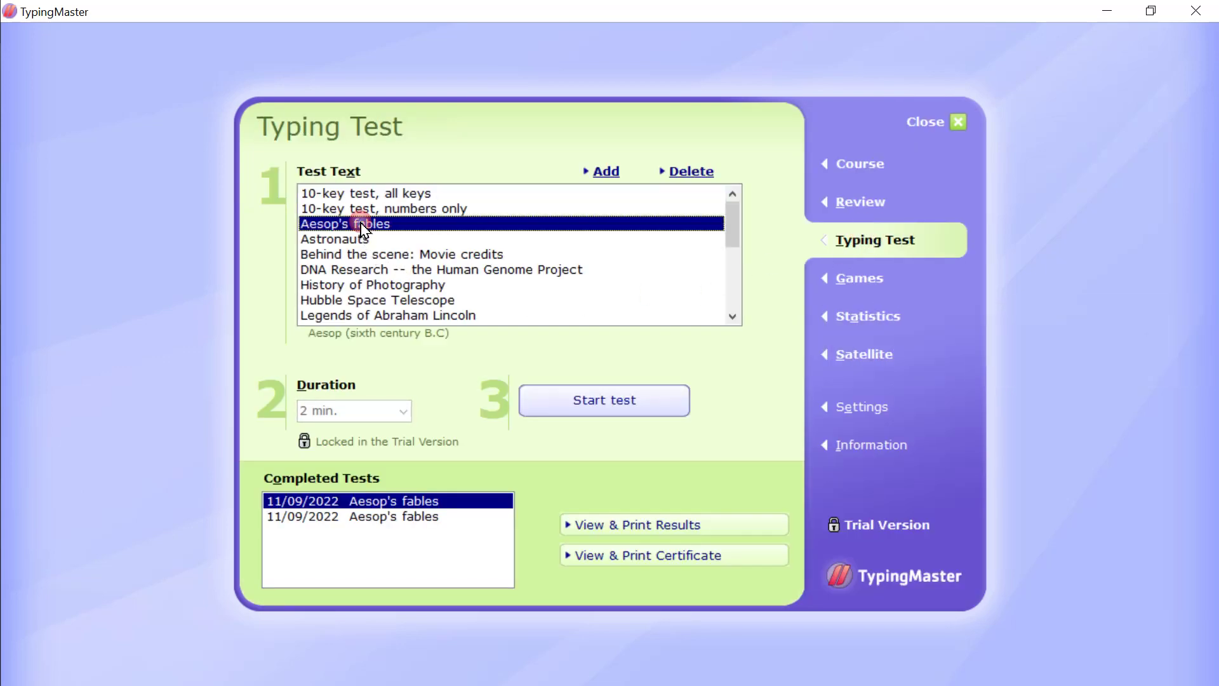
{"action": "left_click", "coordinate": [593, 398]}
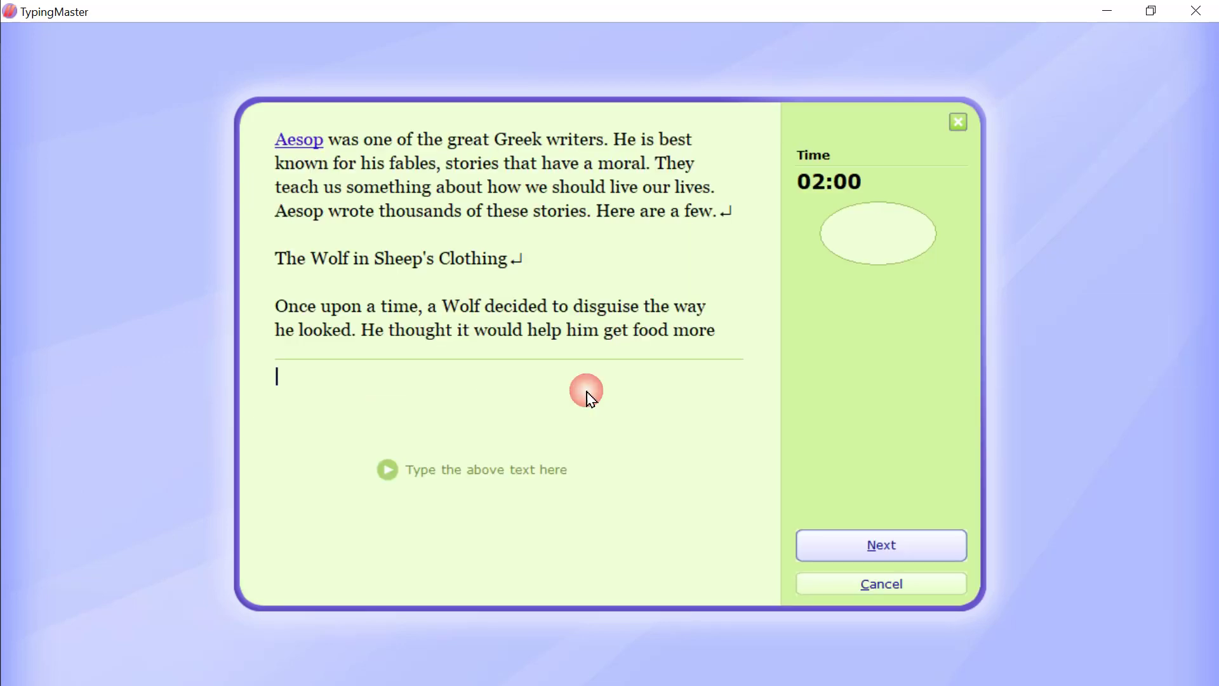
{"action": "left_click", "coordinate": [874, 591]}
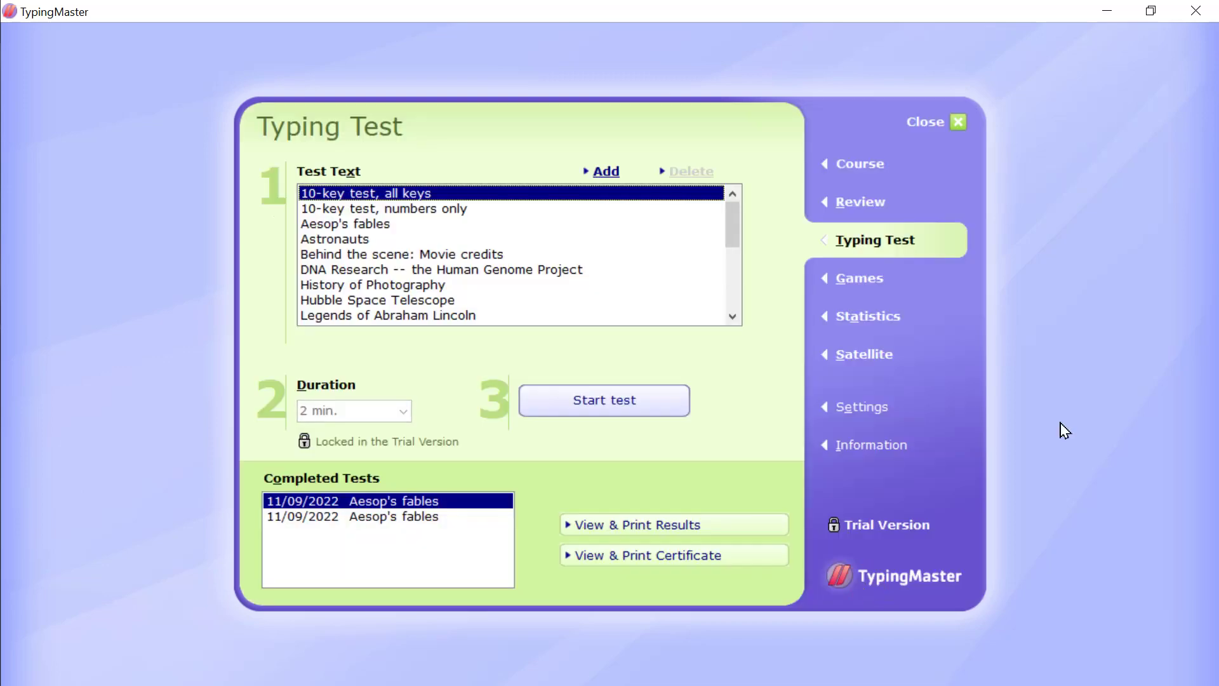
{"action": "left_click", "coordinate": [1196, 12]}
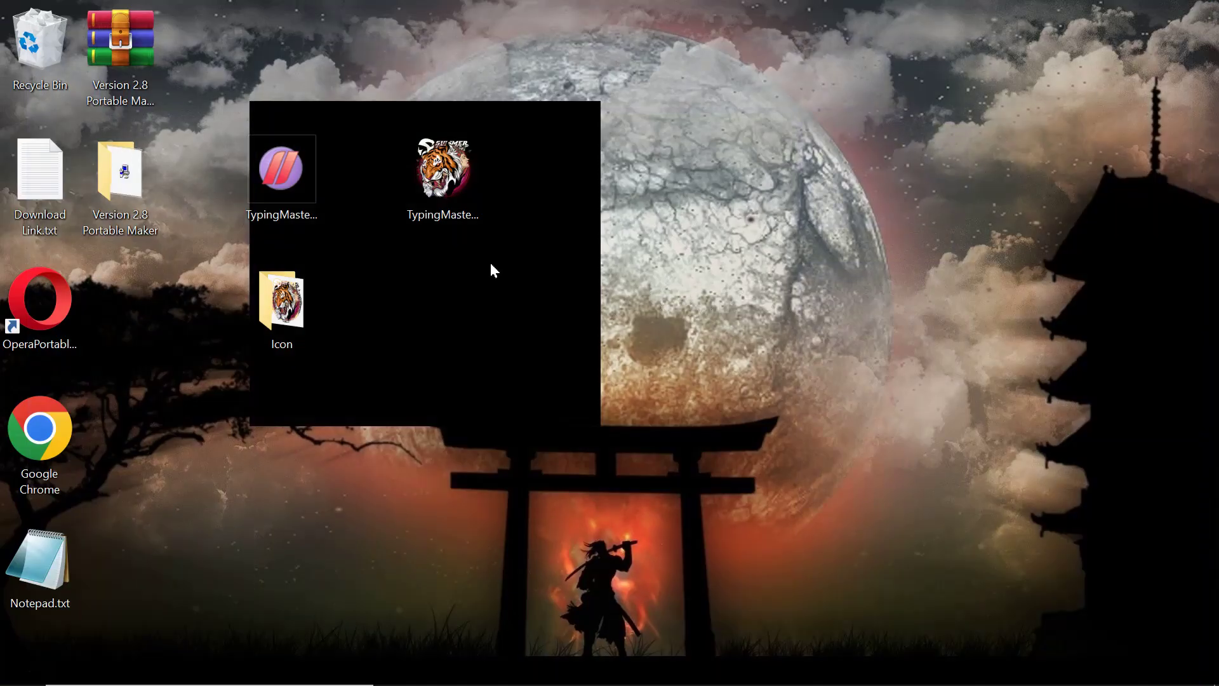